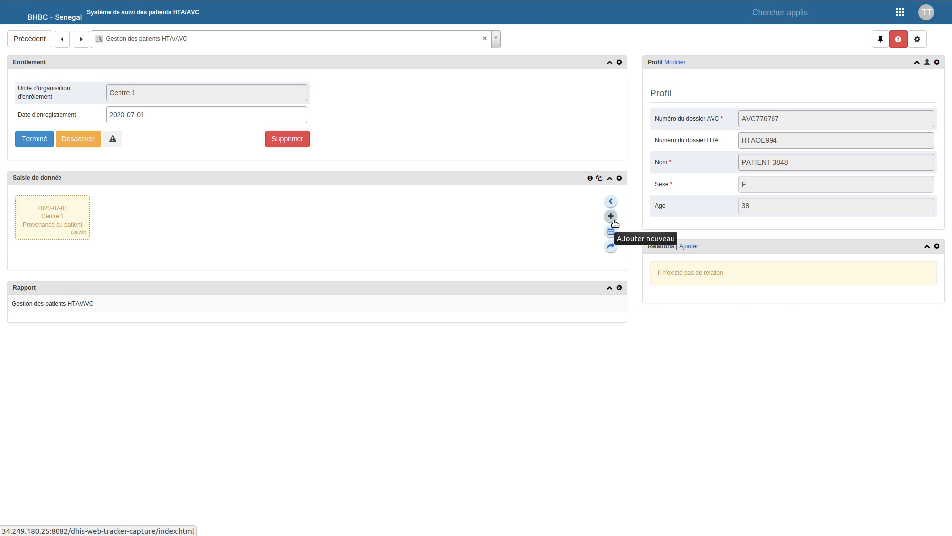
# - Add an Antécédents Médicaux event dated 2020-07-01 to the patient's enrolment
pyautogui.click(611, 216)
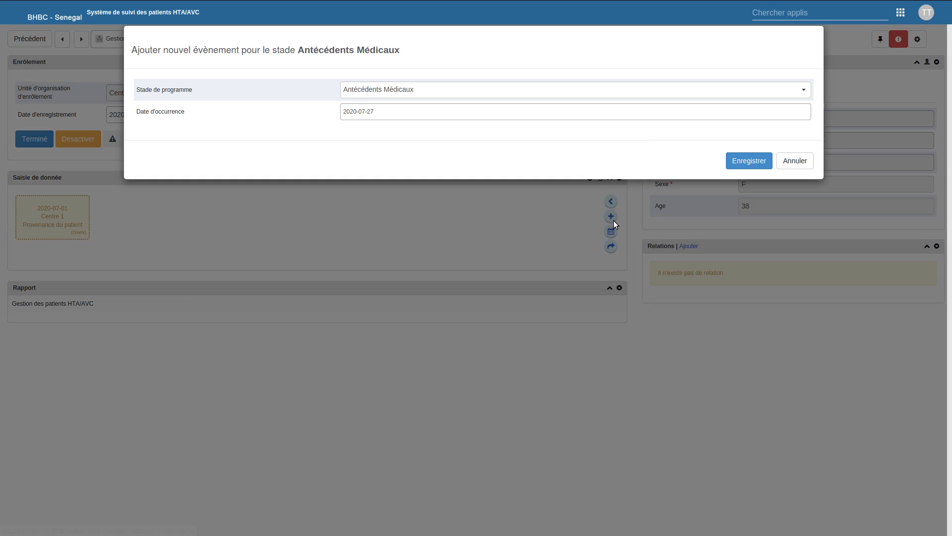
pyautogui.click(407, 94)
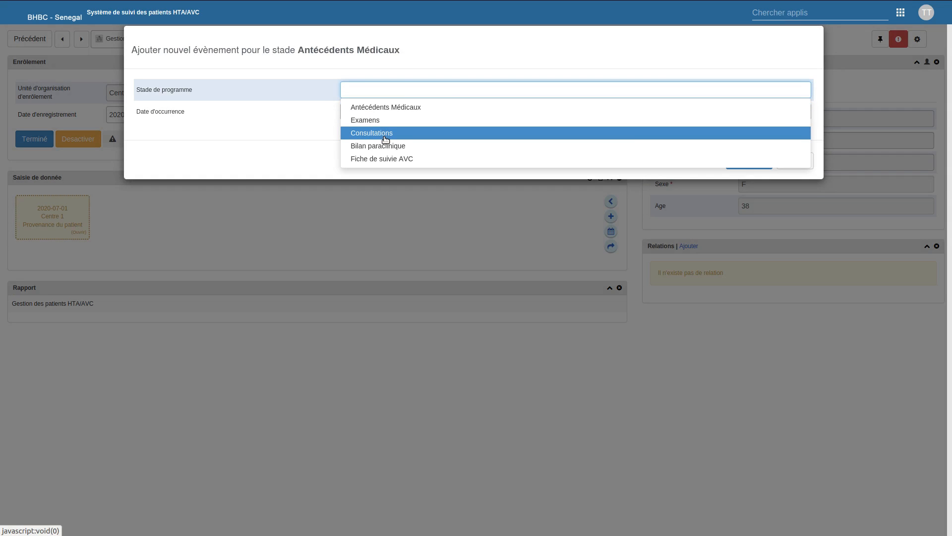
pyautogui.click(394, 108)
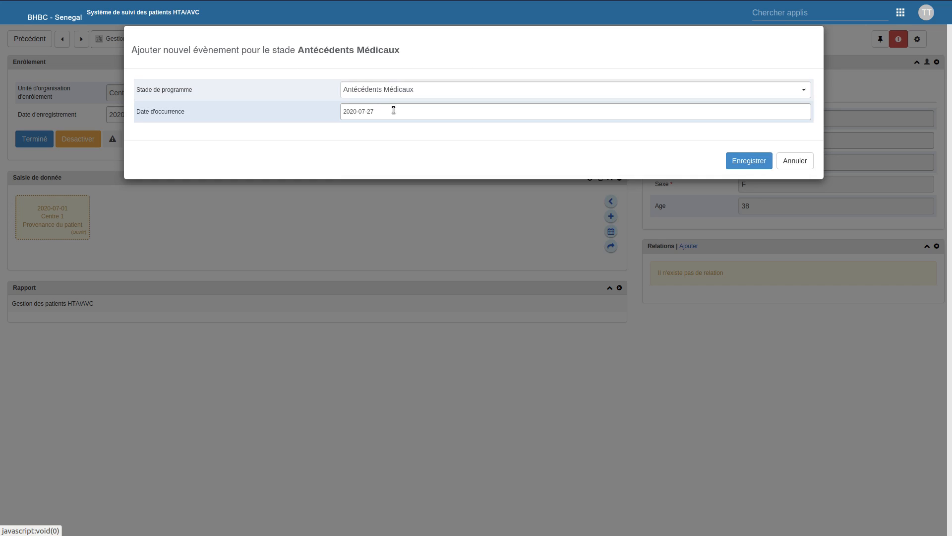
pyautogui.click(408, 112)
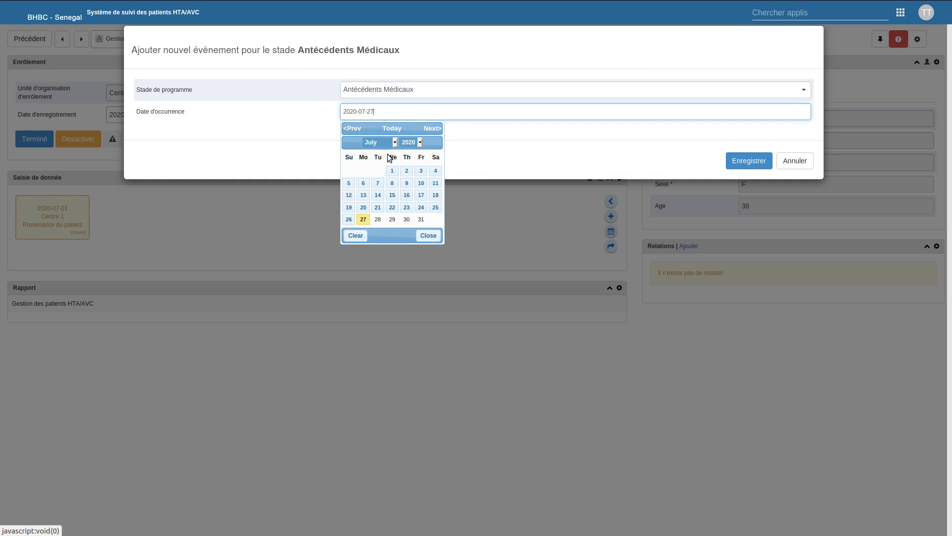
pyautogui.click(390, 171)
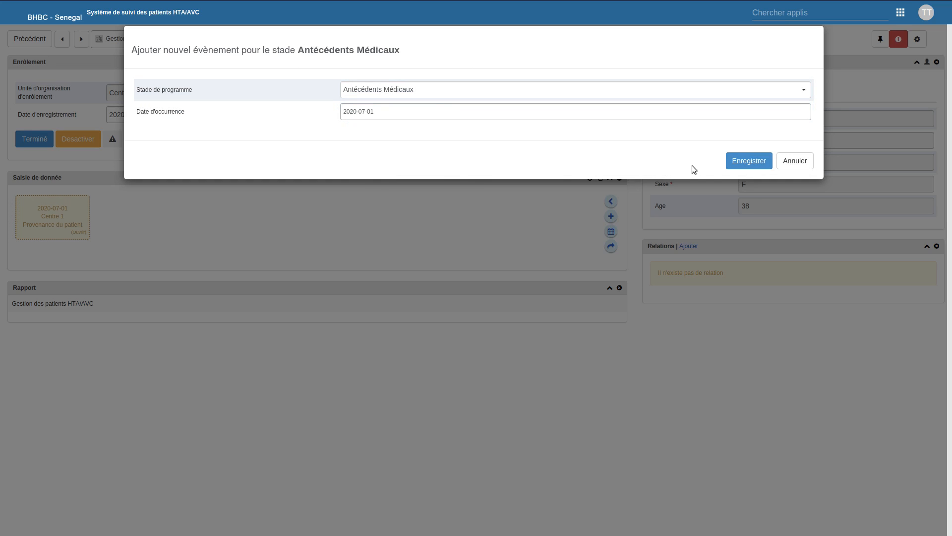
pyautogui.click(734, 165)
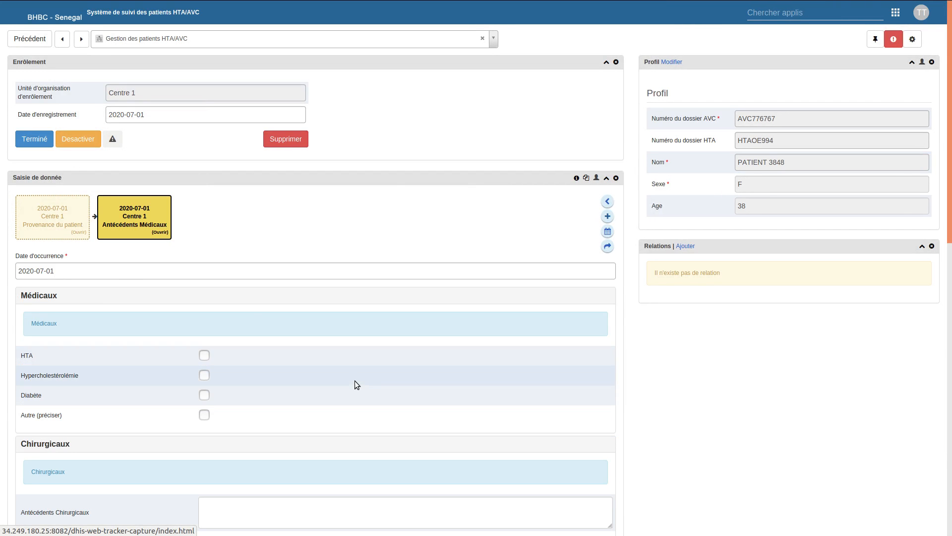
# - Tick Autre (préciser) under Médicaux in the Antécédents Médicaux form, leaving its detail blank
pyautogui.moveTo(950, 199); pyautogui.dragTo(951, 276)
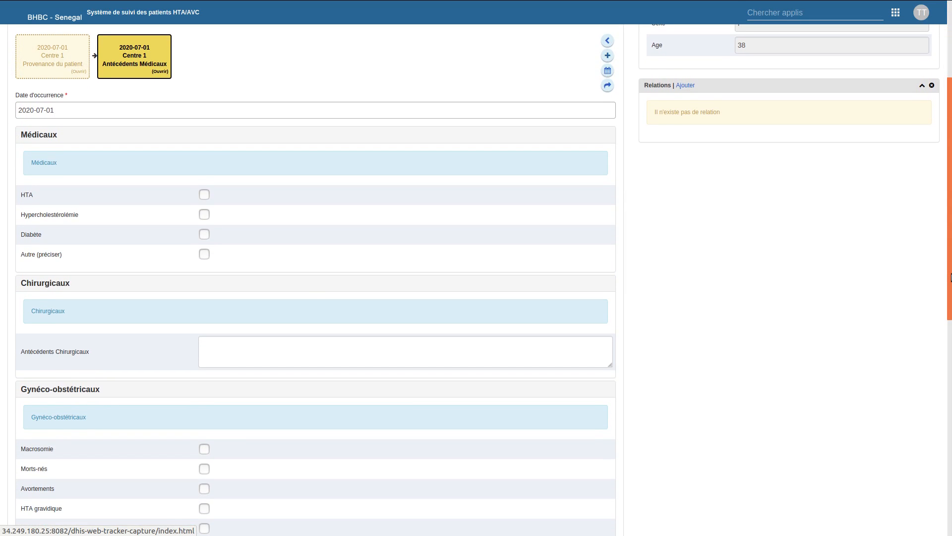
pyautogui.moveTo(951, 276); pyautogui.dragTo(920, 295)
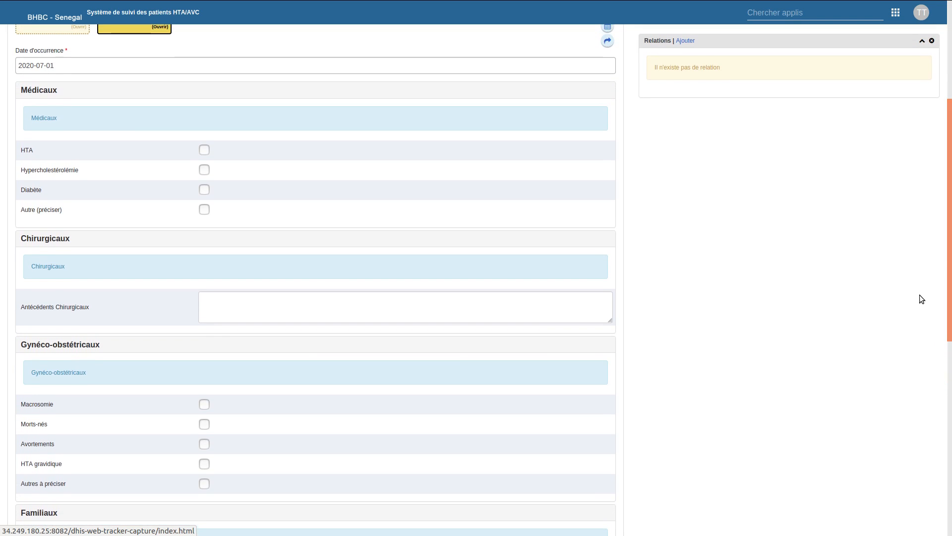
pyautogui.click(204, 209)
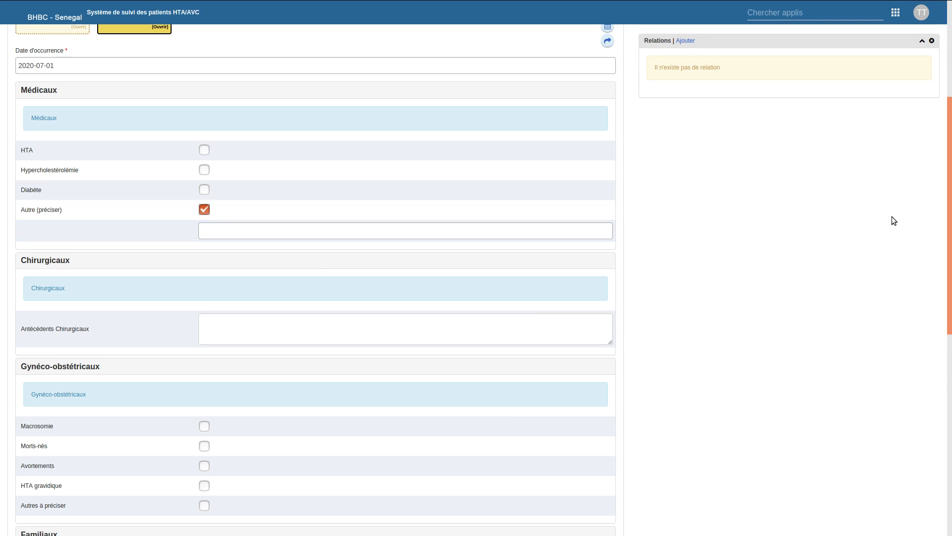
pyautogui.moveTo(949, 218); pyautogui.dragTo(950, 133)
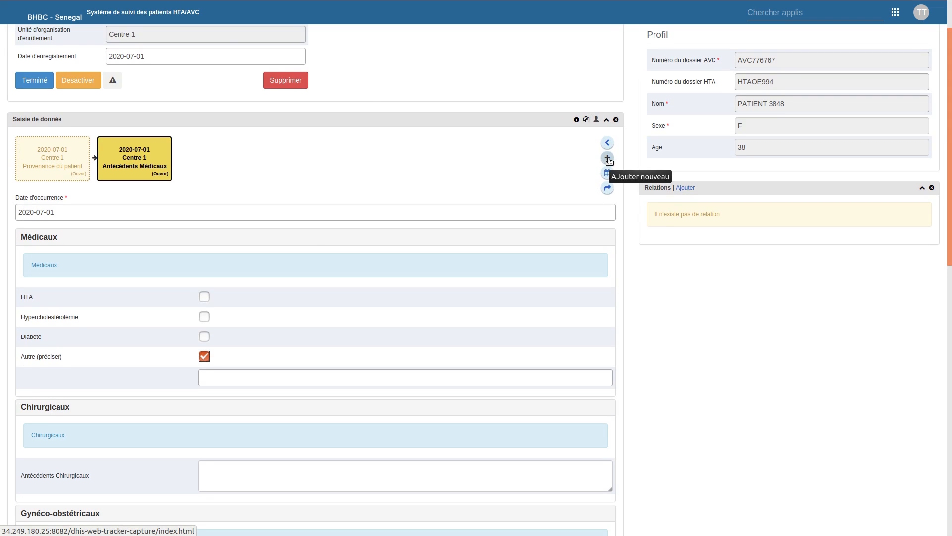
pyautogui.moveTo(950, 211); pyautogui.dragTo(951, 317)
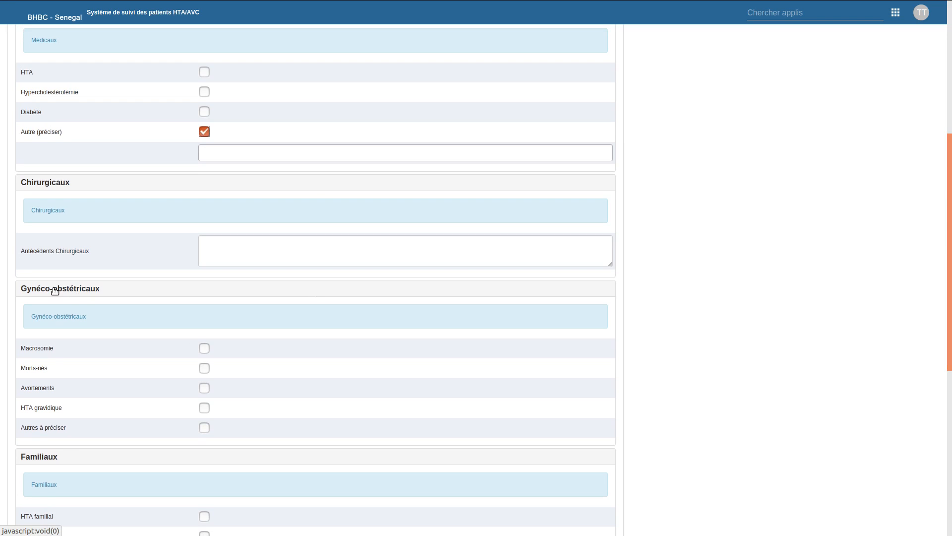
pyautogui.moveTo(951, 311); pyautogui.dragTo(950, 171)
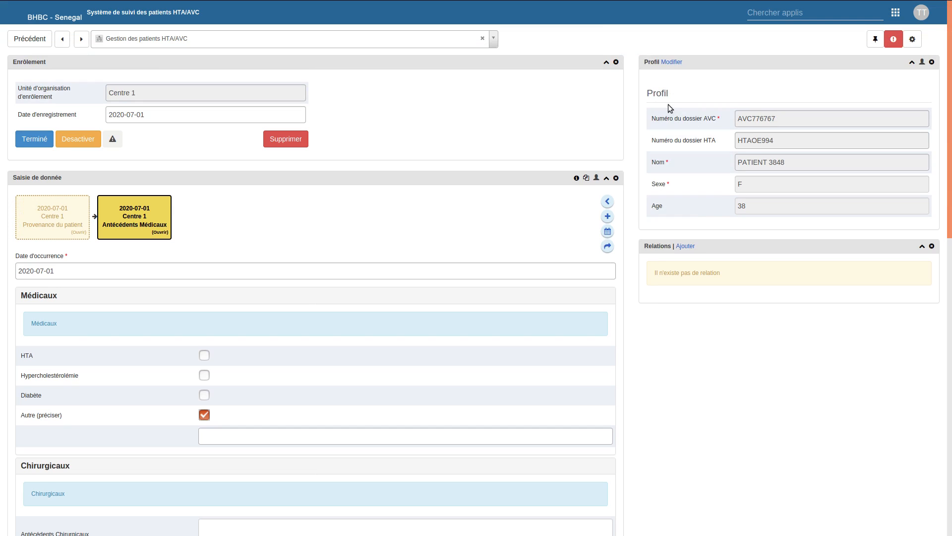
# - Change the patient's Sexe from F to M in the profile and save it
pyautogui.click(672, 62)
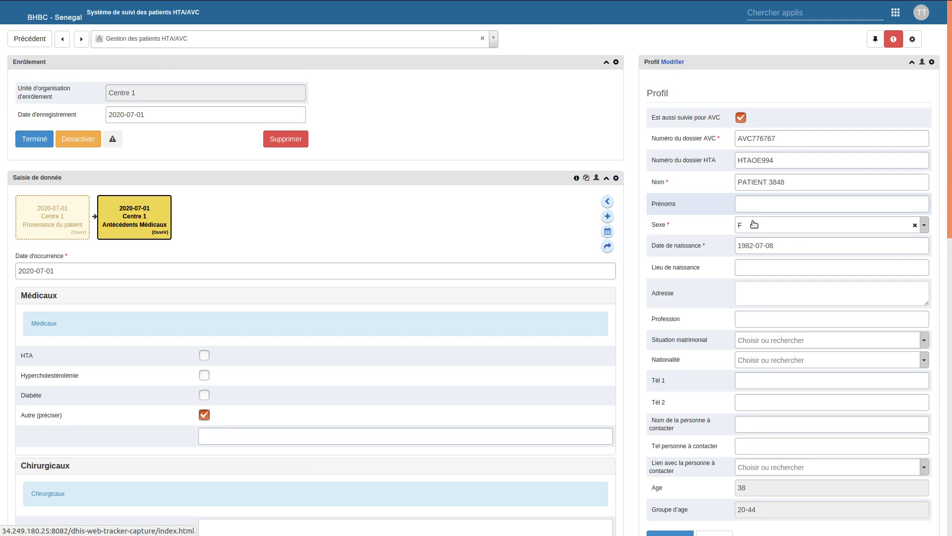
pyautogui.click(757, 231)
pyautogui.click(745, 278)
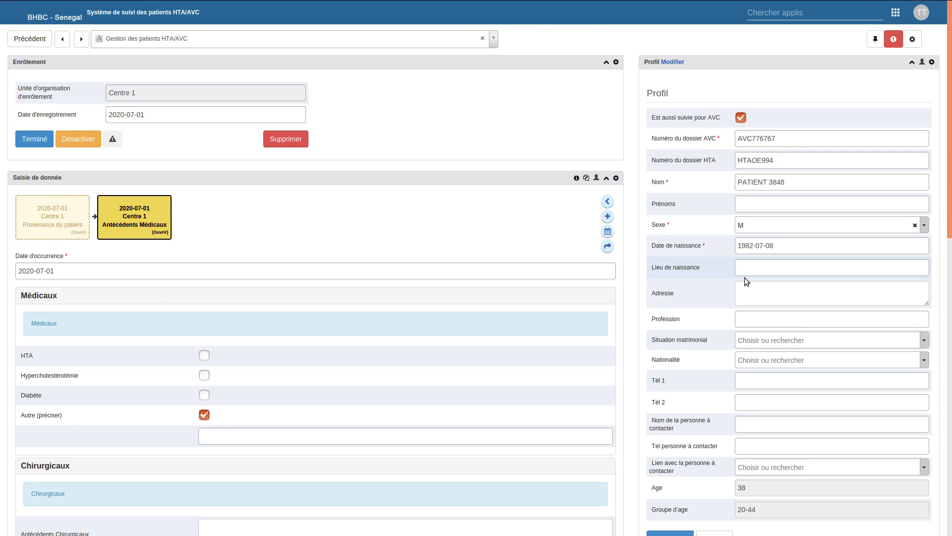
pyautogui.click(661, 534)
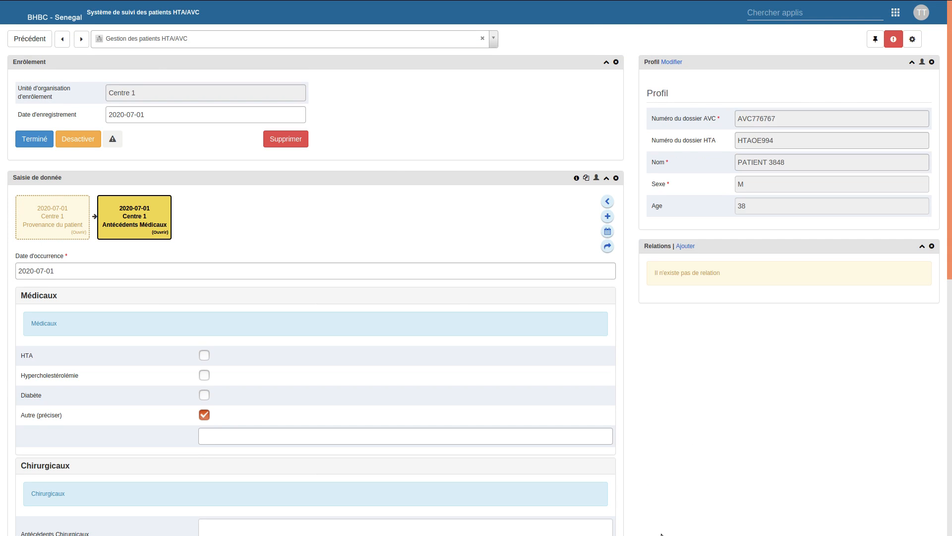
pyautogui.moveTo(950, 217); pyautogui.dragTo(950, 355)
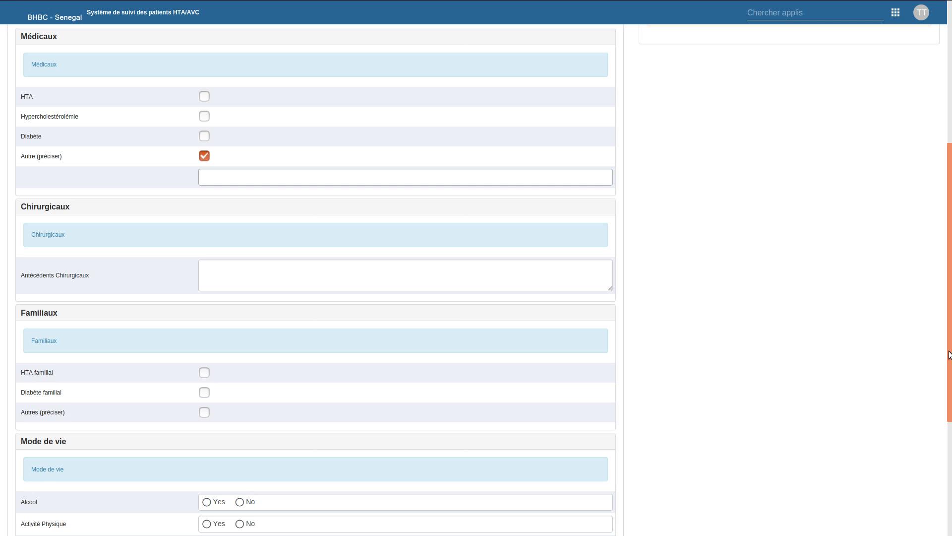
pyautogui.moveTo(950, 354); pyautogui.dragTo(951, 219)
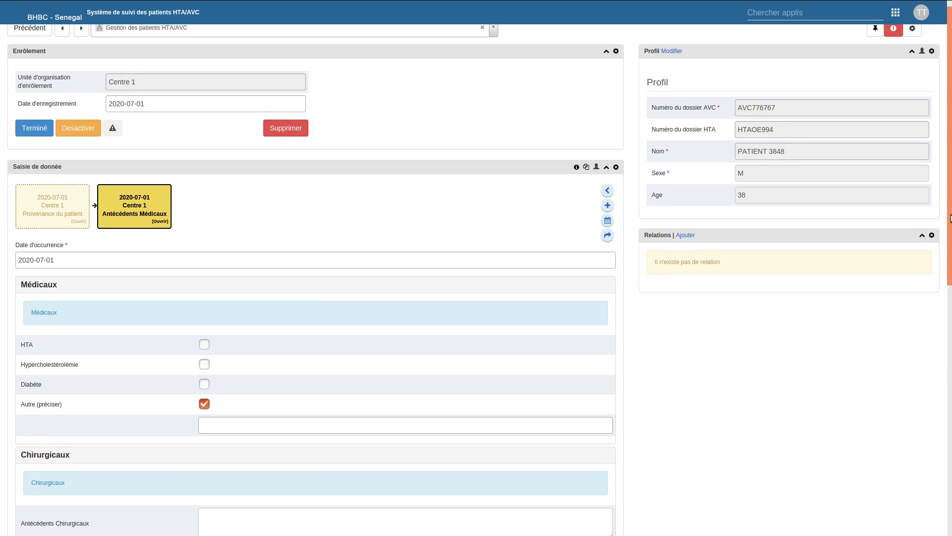
# - Add an Examens event dated 2020-07-27 after the Antécédents Médicaux event
pyautogui.click(608, 206)
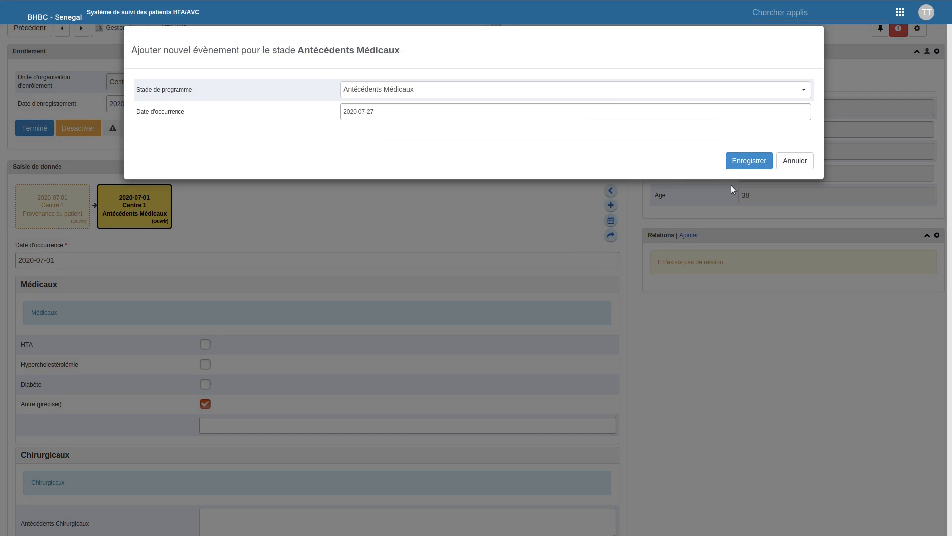
pyautogui.click(801, 161)
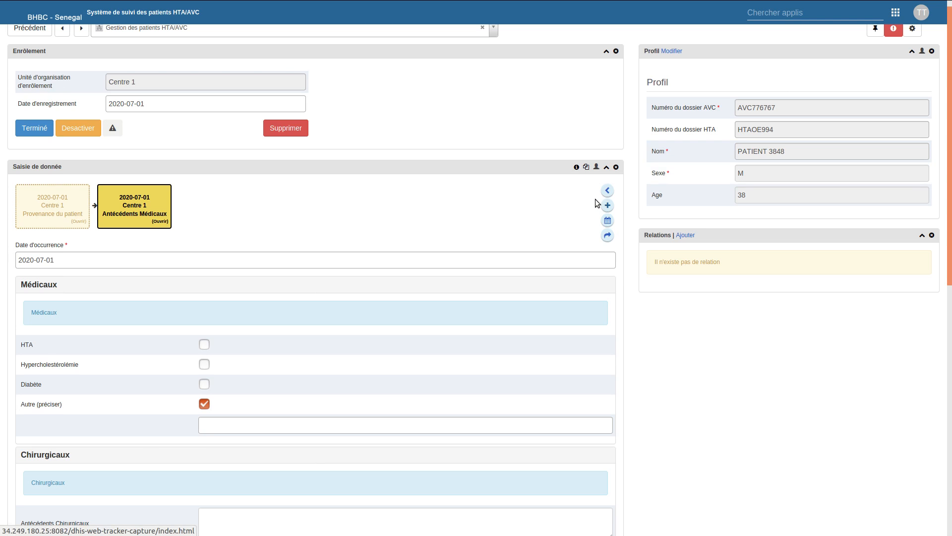
pyautogui.click(608, 191)
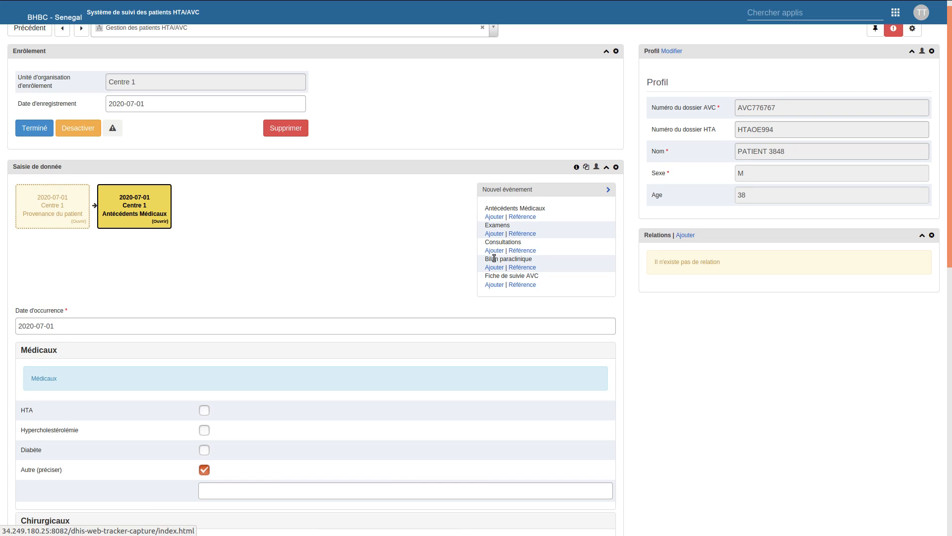
pyautogui.click(495, 234)
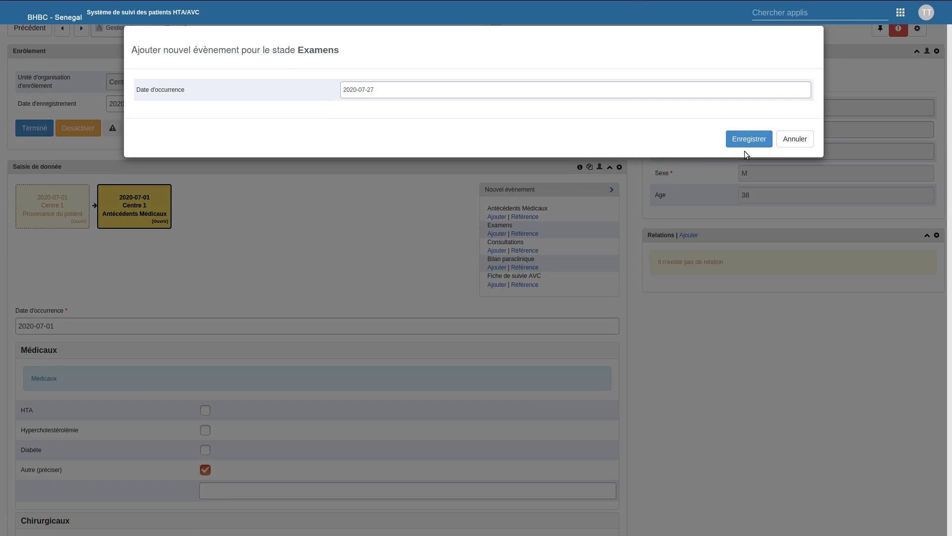
pyautogui.click(748, 138)
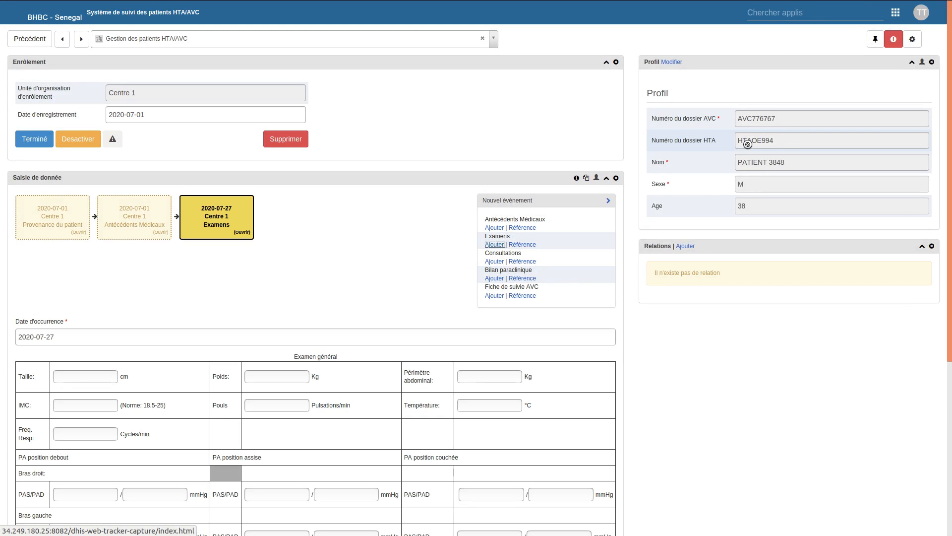
pyautogui.moveTo(951, 173); pyautogui.dragTo(951, 299)
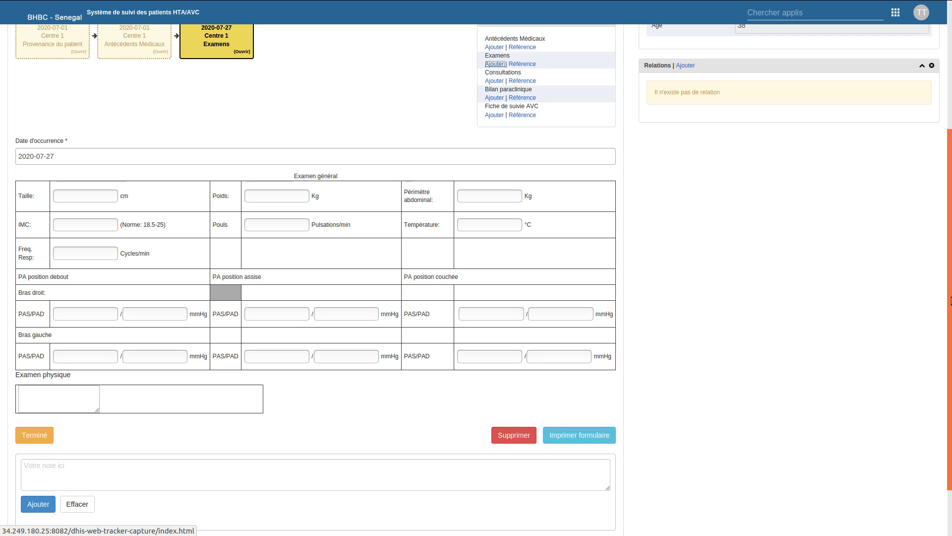
pyautogui.moveTo(951, 297); pyautogui.dragTo(934, 225)
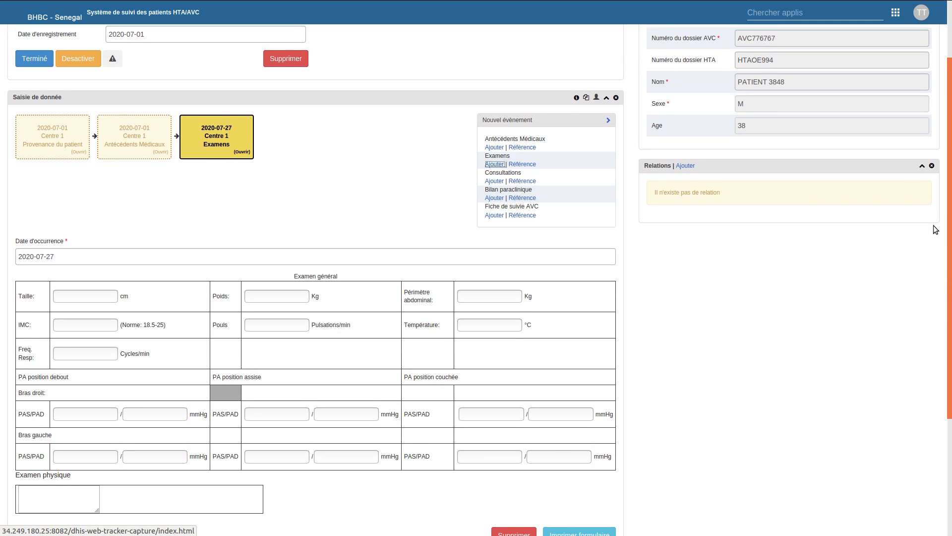
# - Add a Bilan paraclinique event dated 2020-07-01 and bring its Bilans demandés checklist into view
pyautogui.click(496, 199)
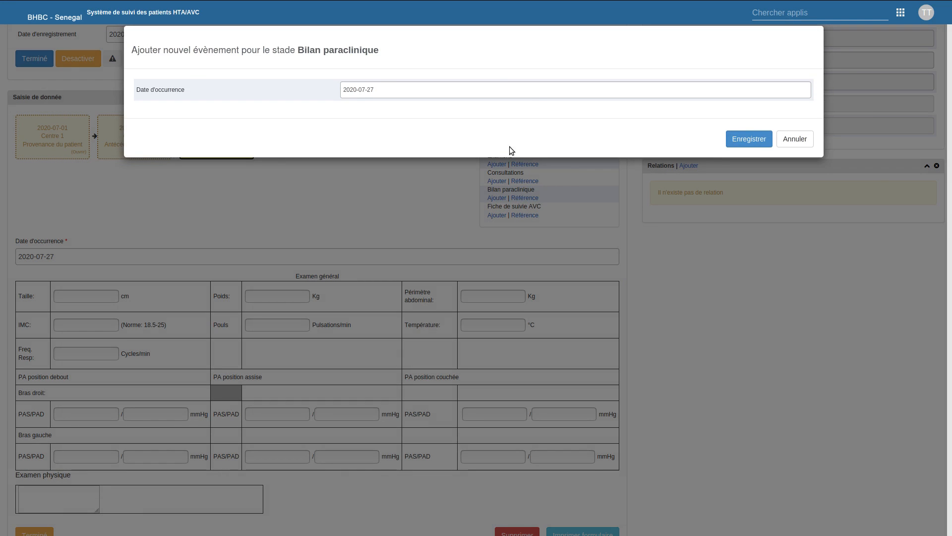
pyautogui.click(441, 89)
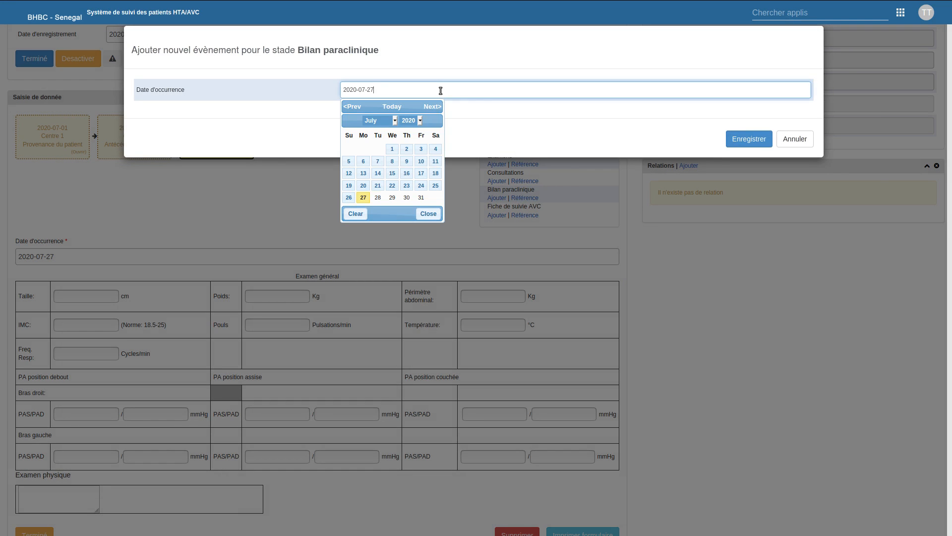
pyautogui.click(392, 149)
pyautogui.click(760, 141)
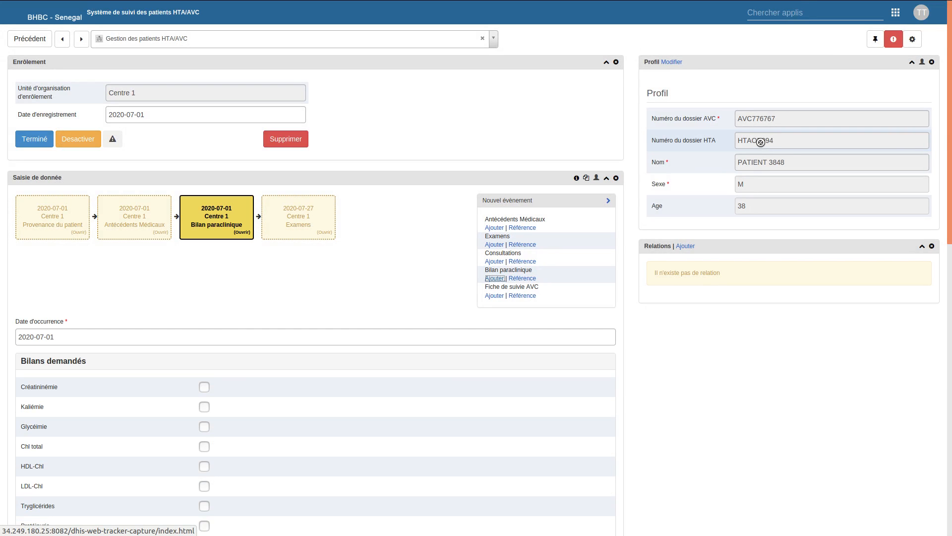
pyautogui.moveTo(951, 121); pyautogui.dragTo(951, 240)
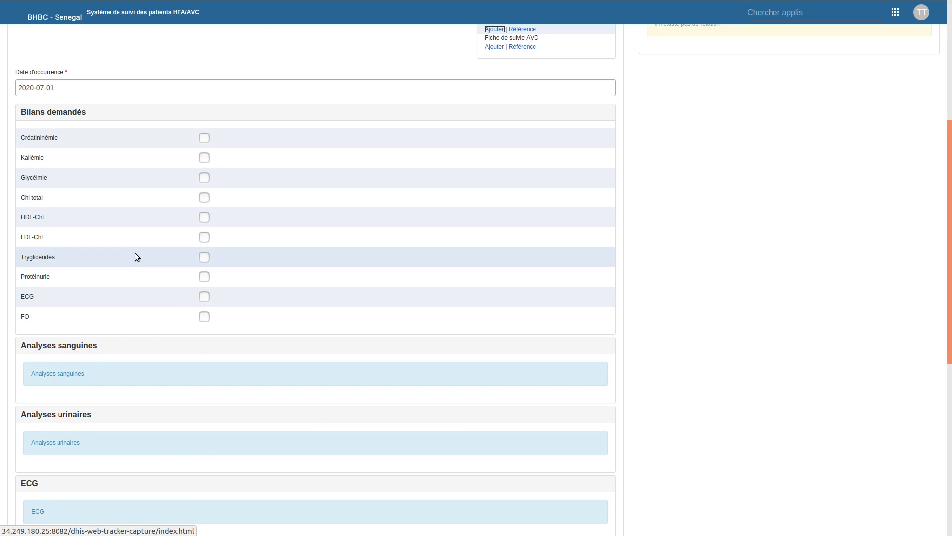
pyautogui.moveTo(950, 155)
pyautogui.mouseDown()
pyautogui.moveTo(950, 282)
pyautogui.moveTo(951, 165)
pyautogui.mouseUp()
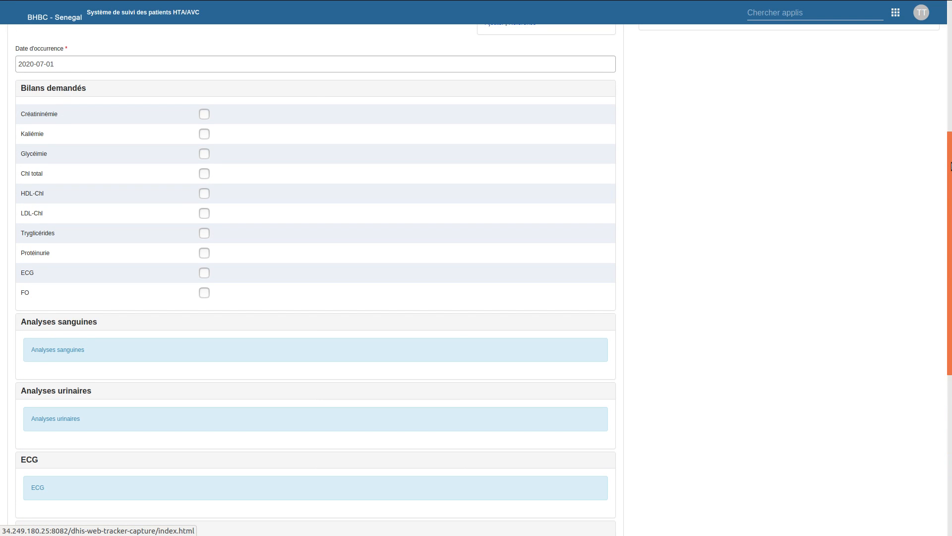
pyautogui.moveTo(950, 165); pyautogui.dragTo(951, 90)
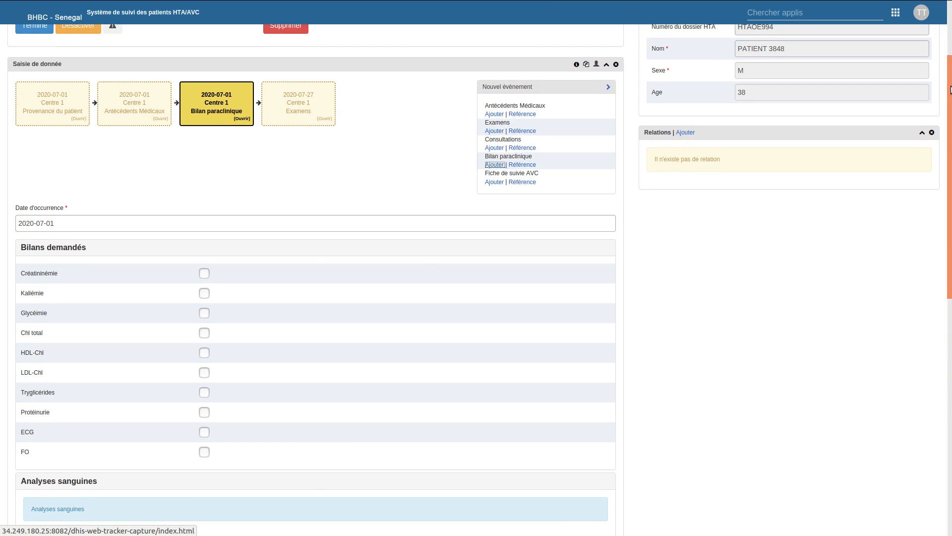
# - Request Créatininémie dated 2020-07-01 and Kaliémie dated 2020-07-02
pyautogui.click(206, 276)
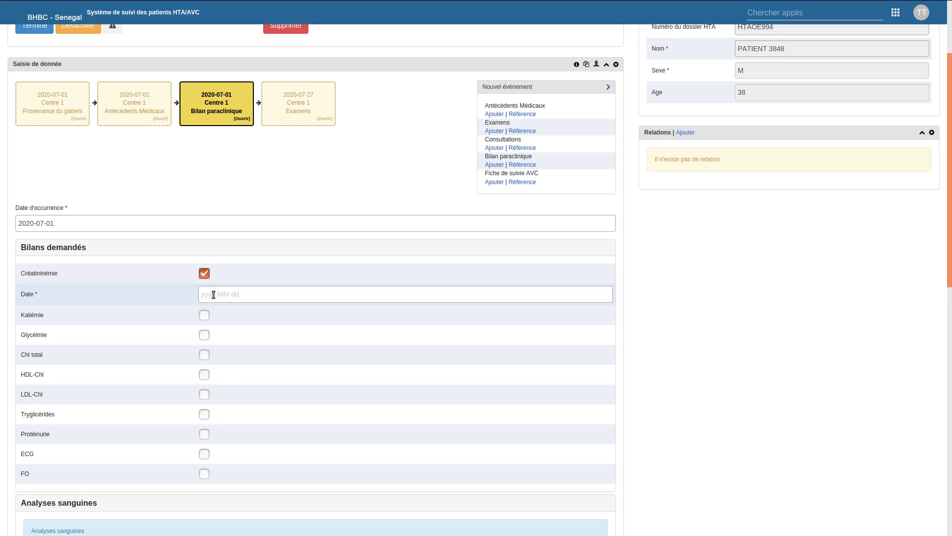
pyautogui.click(205, 316)
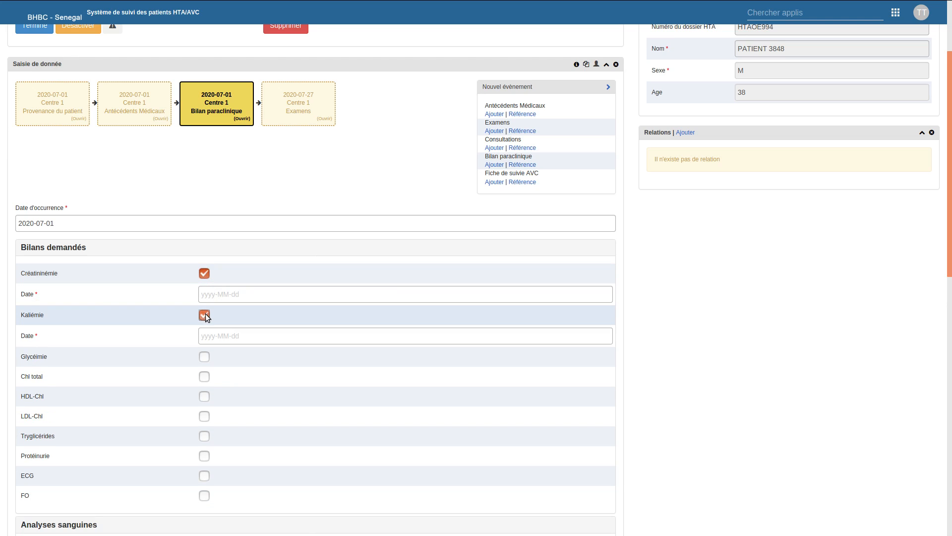
pyautogui.click(230, 295)
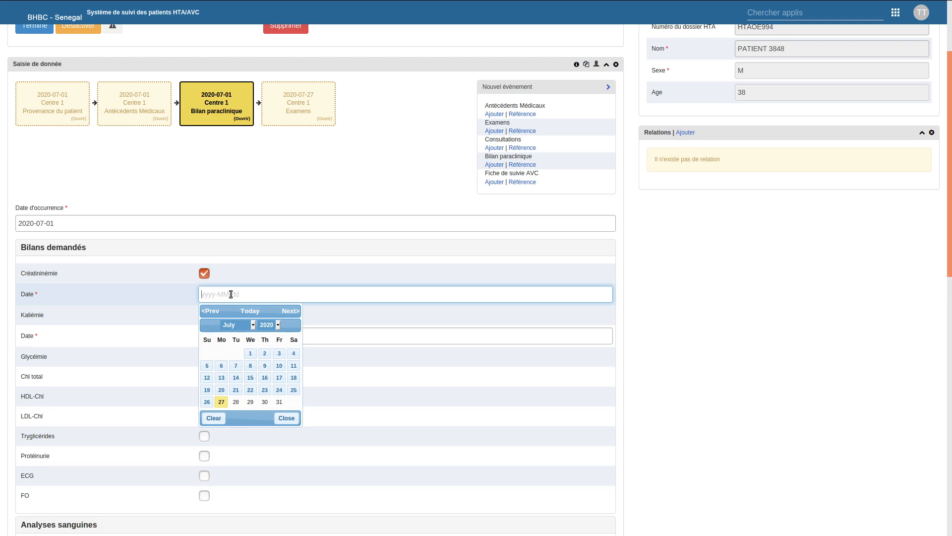
pyautogui.click(251, 361)
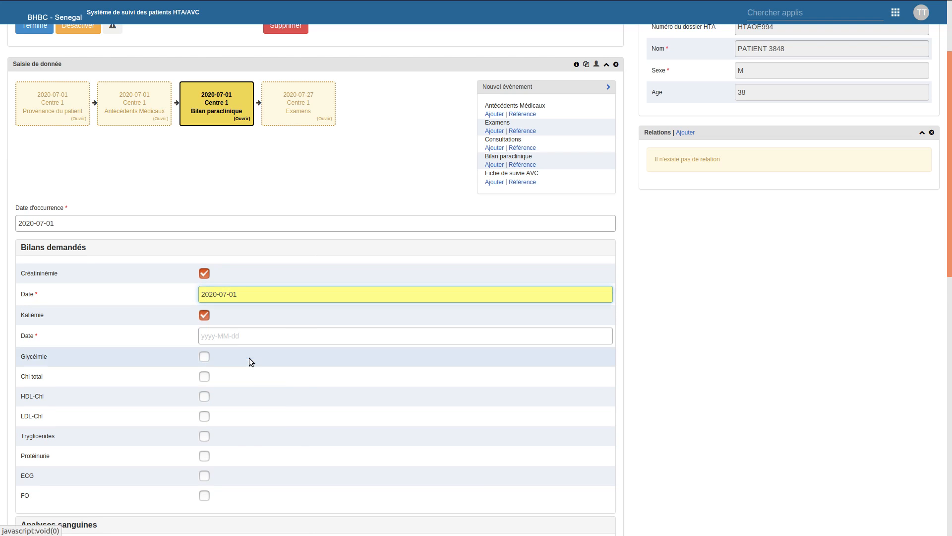
pyautogui.click(232, 337)
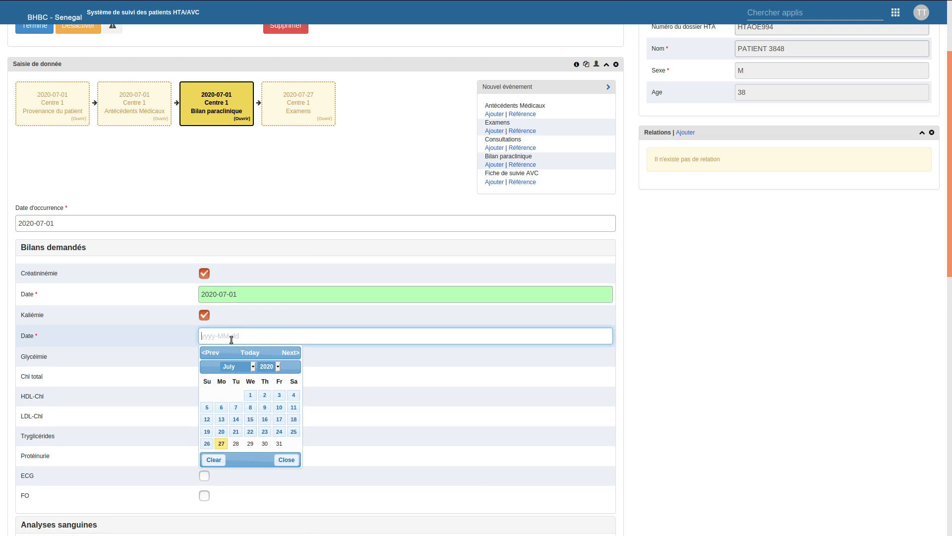
pyautogui.click(265, 395)
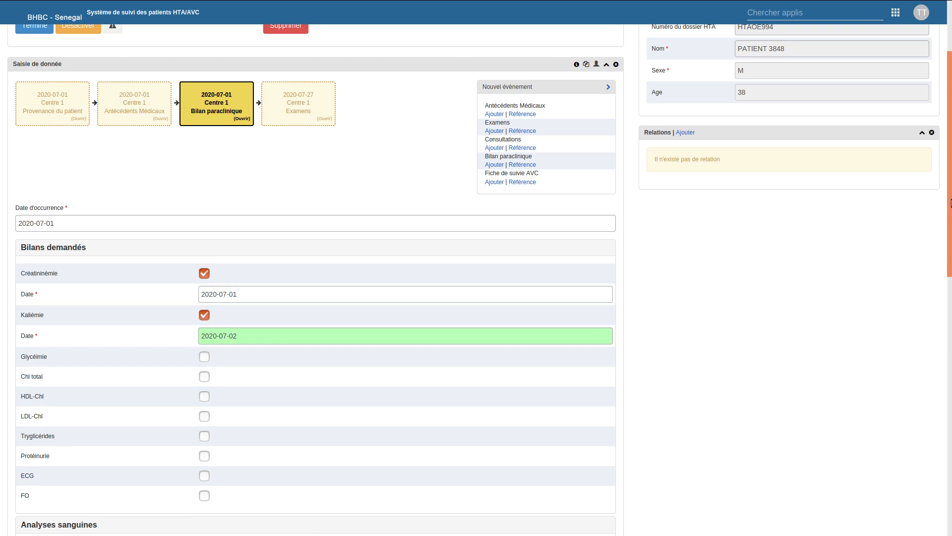
# - Record the Résultat Créatininémie value as 5mmlo
pyautogui.scroll(-3, 946, 268)
pyautogui.moveTo(950, 271); pyautogui.dragTo(951, 326)
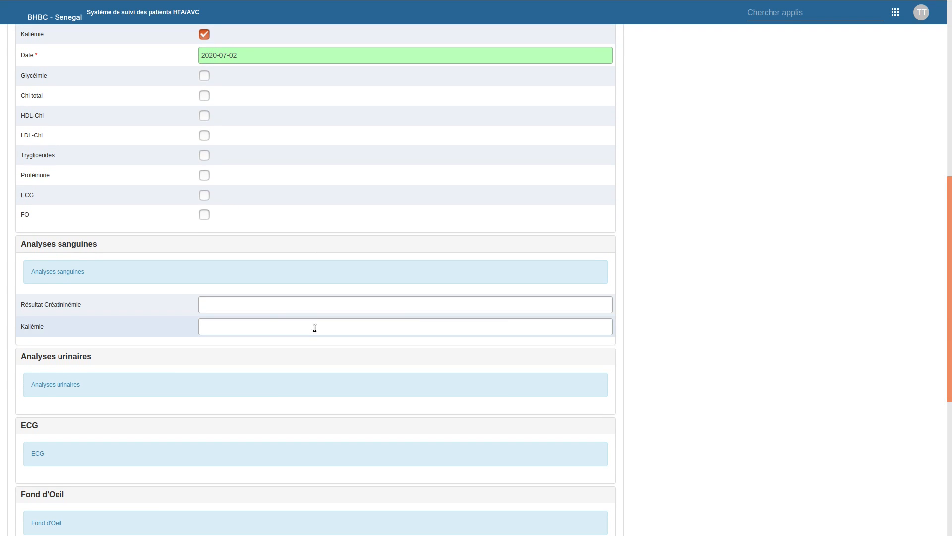
pyautogui.click(235, 302)
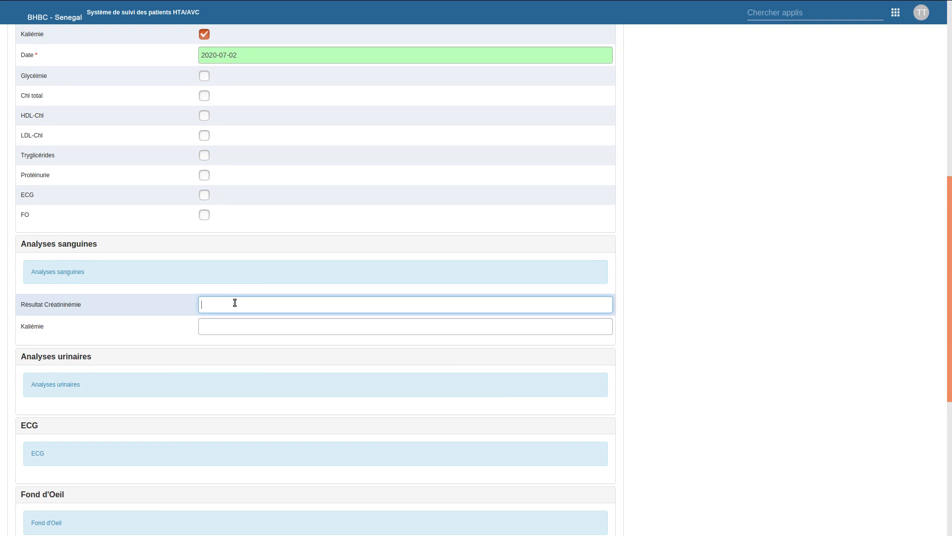
pyautogui.write('5mmo')
pyautogui.press('BackSpace')
pyautogui.write('lo')
pyautogui.press('Tab')
pyautogui.click(223, 325)
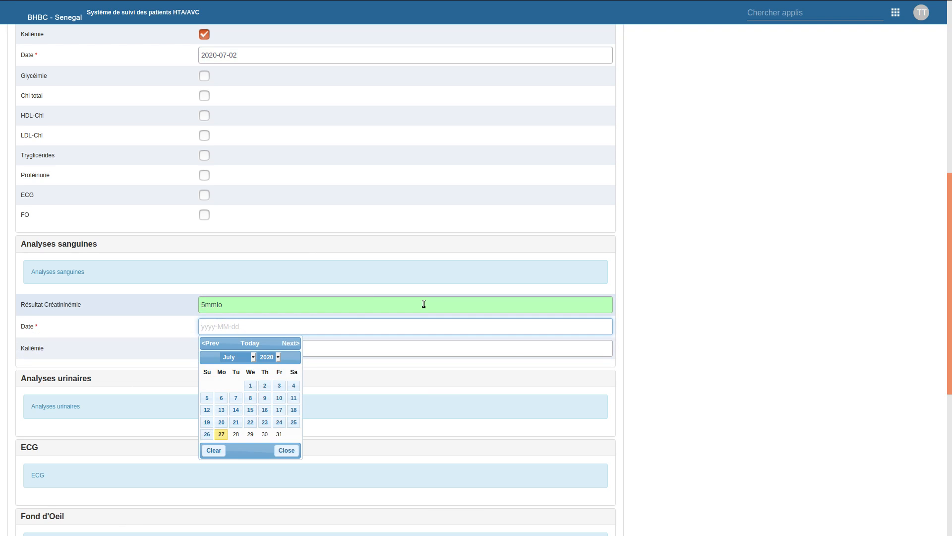
pyautogui.moveTo(949, 270); pyautogui.dragTo(950, 243)
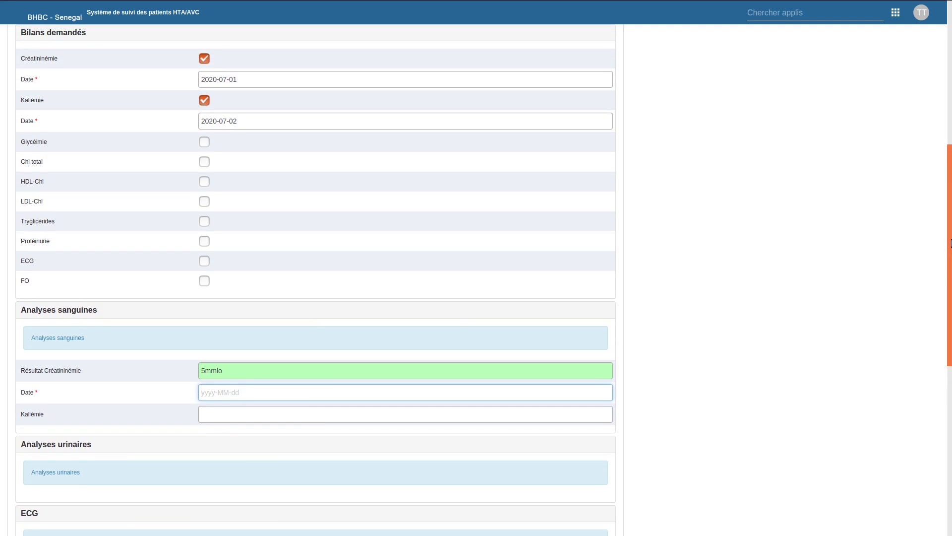
# - Return to the top of the dashboard and put the patient profile into edit mode
pyautogui.moveTo(951, 243); pyautogui.dragTo(950, 135)
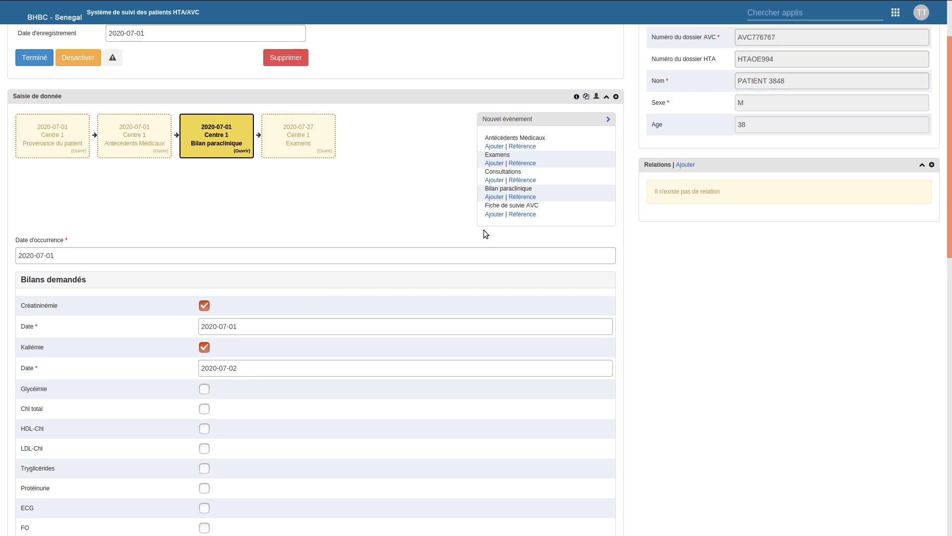
pyautogui.moveTo(951, 211); pyautogui.dragTo(951, 187)
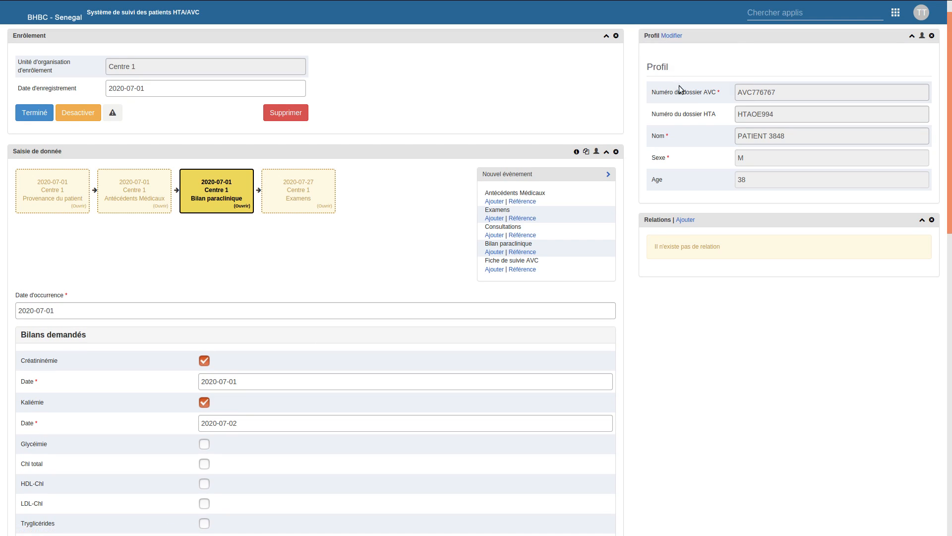
pyautogui.click(678, 37)
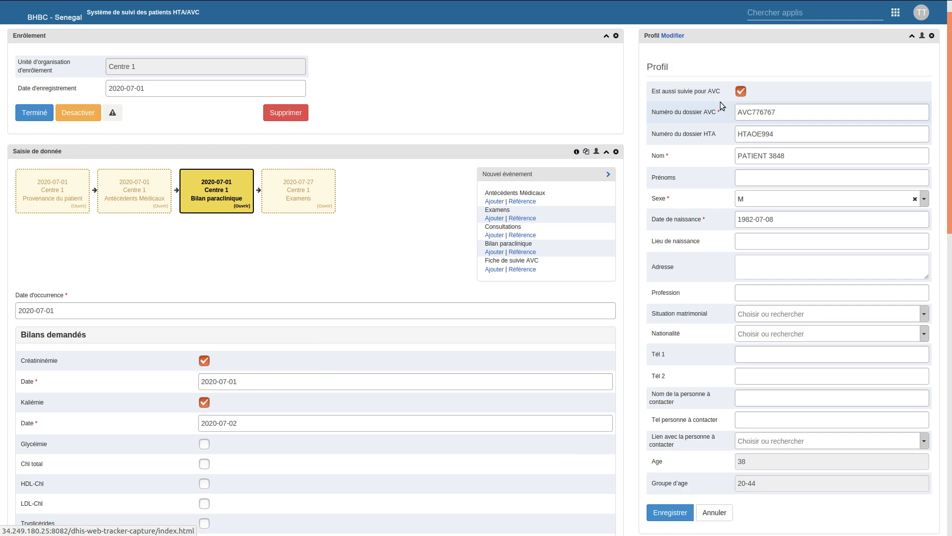
# - Untick Est aussi suivie pour AVC, clearing the old AVC file number, and save the profile
pyautogui.click(744, 93)
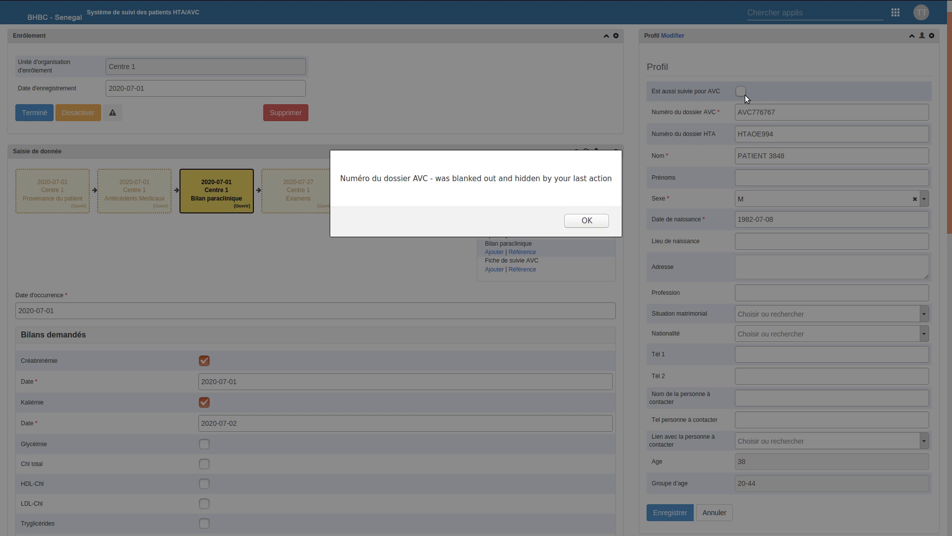
pyautogui.click(596, 219)
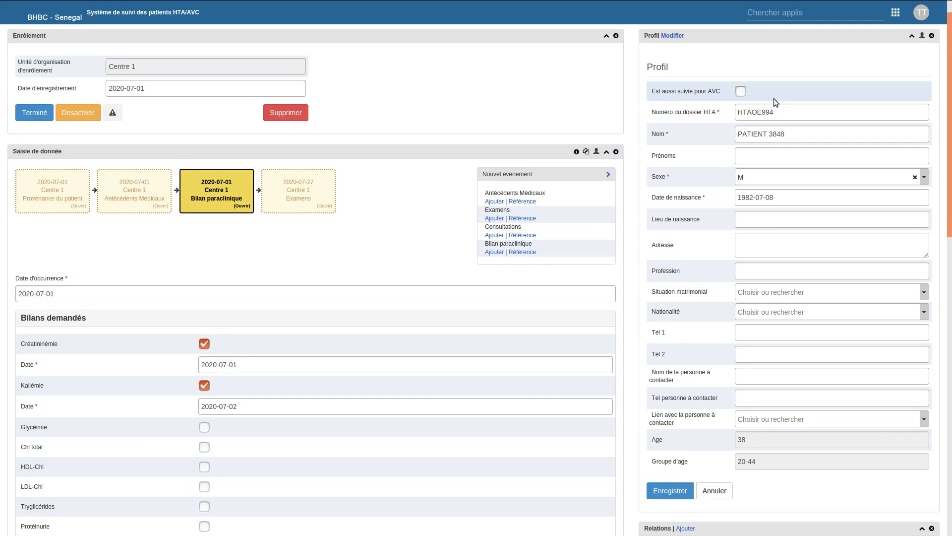
pyautogui.click(662, 494)
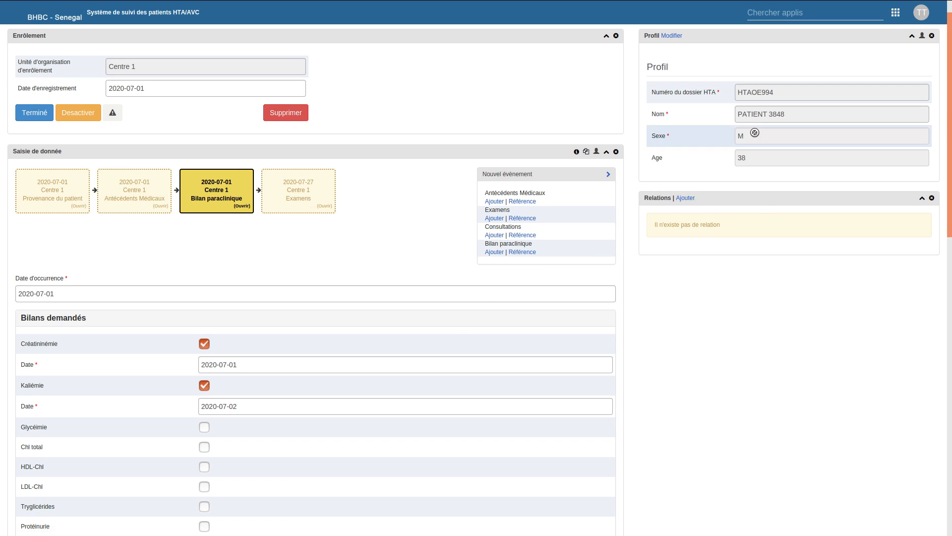
# - Mark the patient as followed for AVC again with a new AVC file number and save
pyautogui.click(674, 35)
pyautogui.click(740, 91)
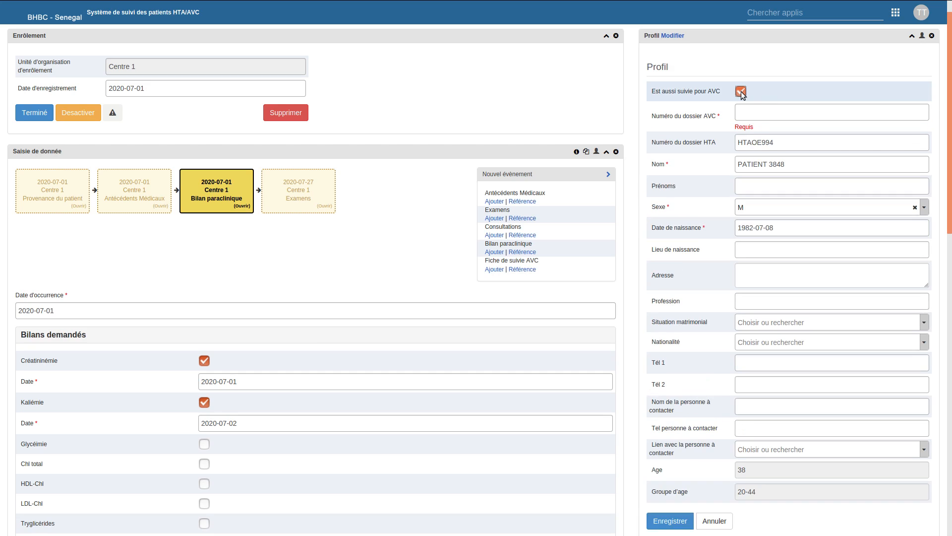
pyautogui.click(744, 114)
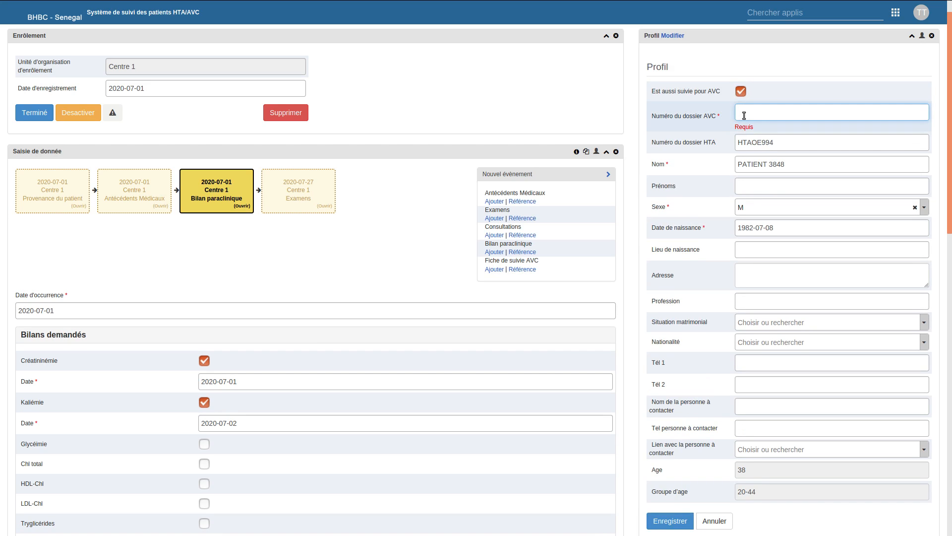
pyautogui.write('avc')
pyautogui.press('BackSpace')
pyautogui.press('BackSpace')
pyautogui.press('BackSpace')
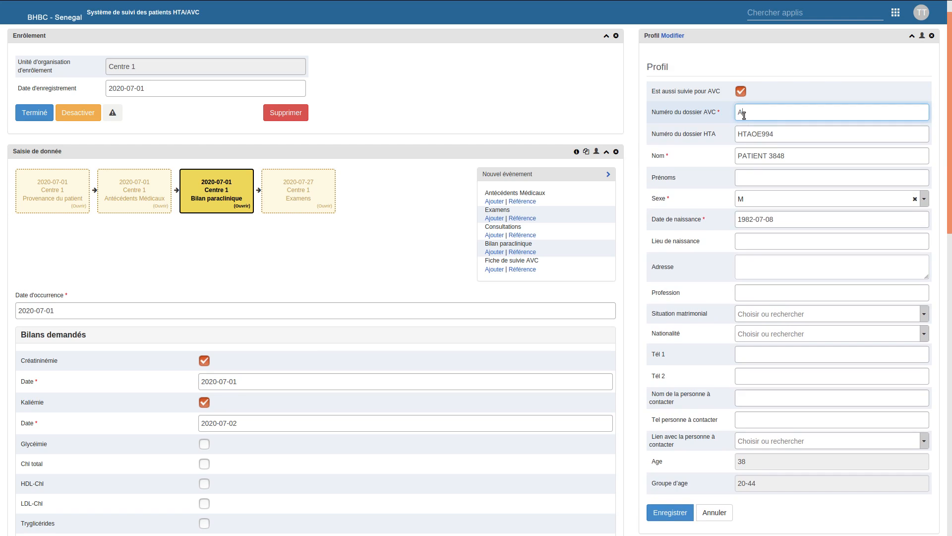
pyautogui.click(660, 518)
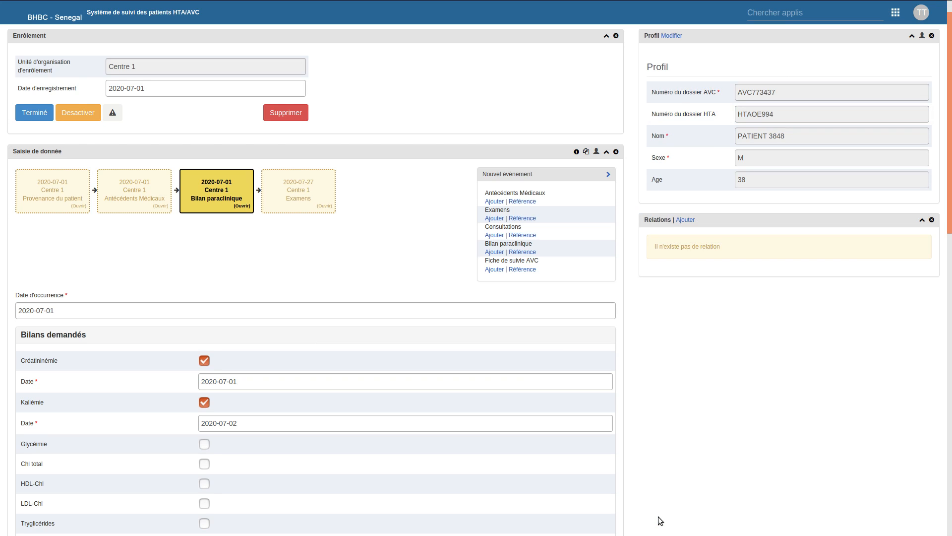
# - Add a Fiche de suivi AVC event dated 2020-07-27
pyautogui.click(495, 270)
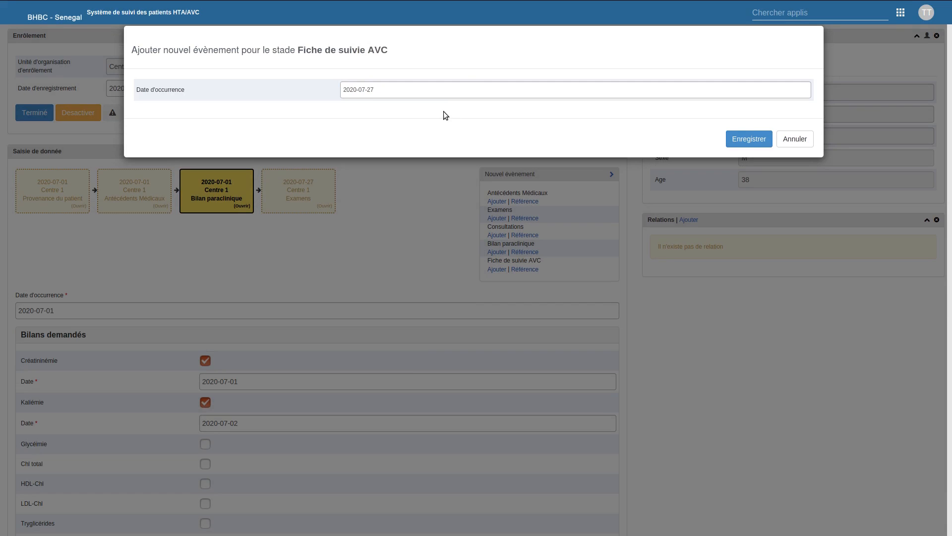
pyautogui.click(743, 138)
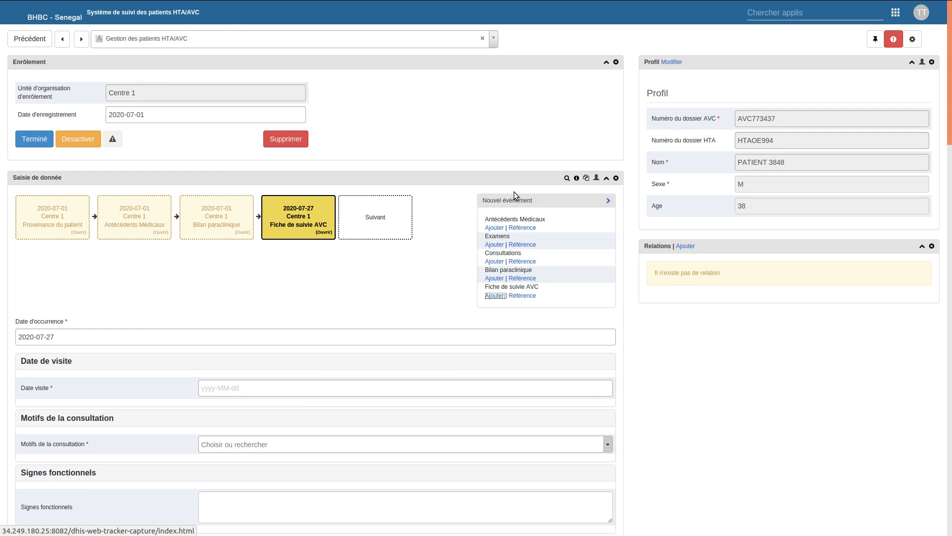
# - Leave Tracker Capture for the Rapports d'évènements (Event Reports) app
pyautogui.click(827, 15)
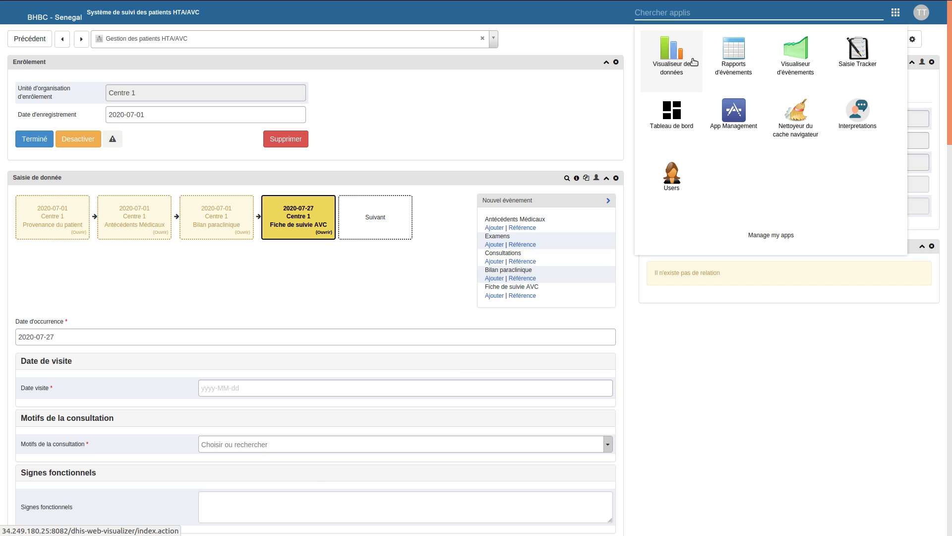
pyautogui.hotkey('alt', 'Tab')
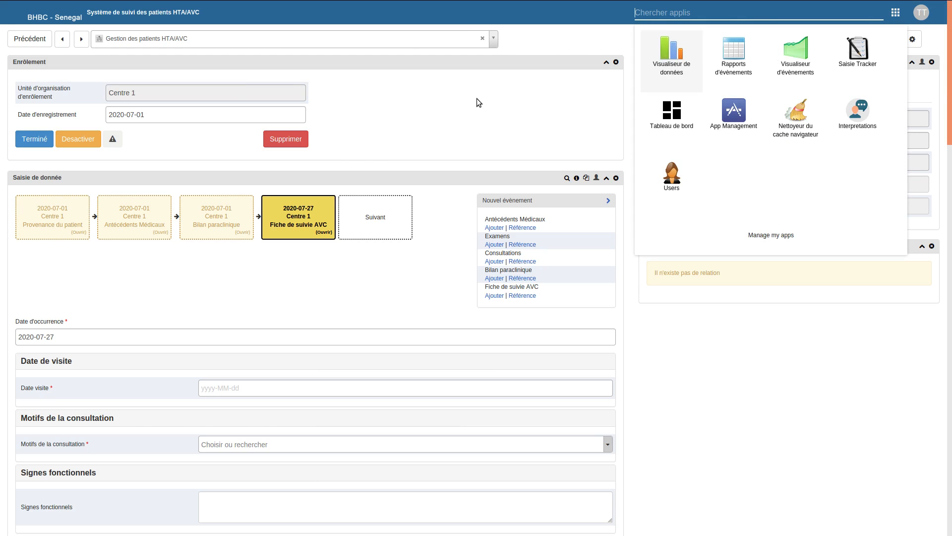
pyautogui.click(733, 76)
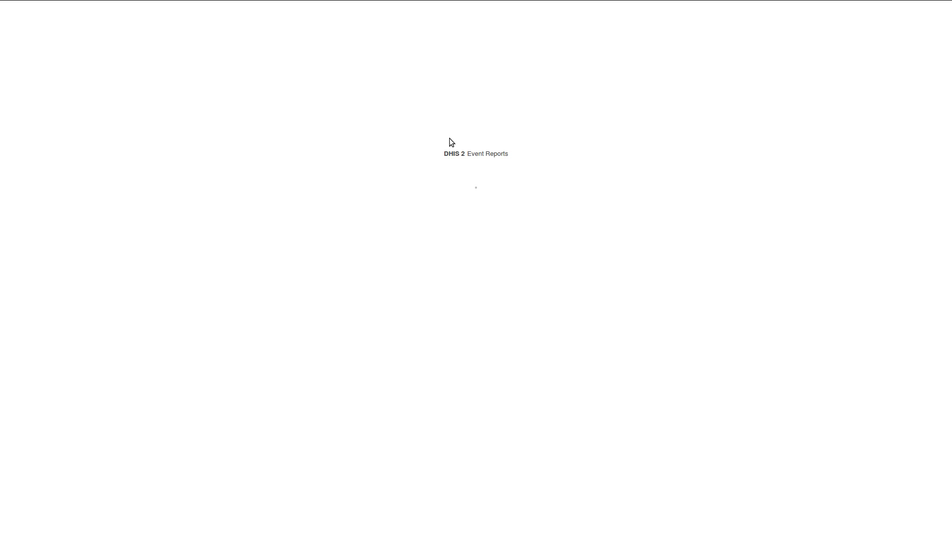
# - Leave full screen and switch between the two Event Reports tabs to check their loading
pyautogui.press('F11')
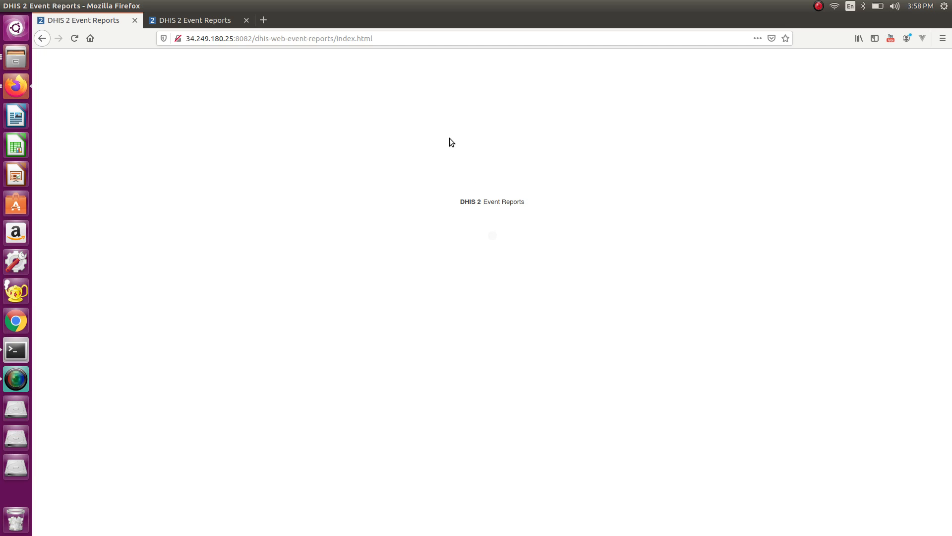
pyautogui.click(201, 20)
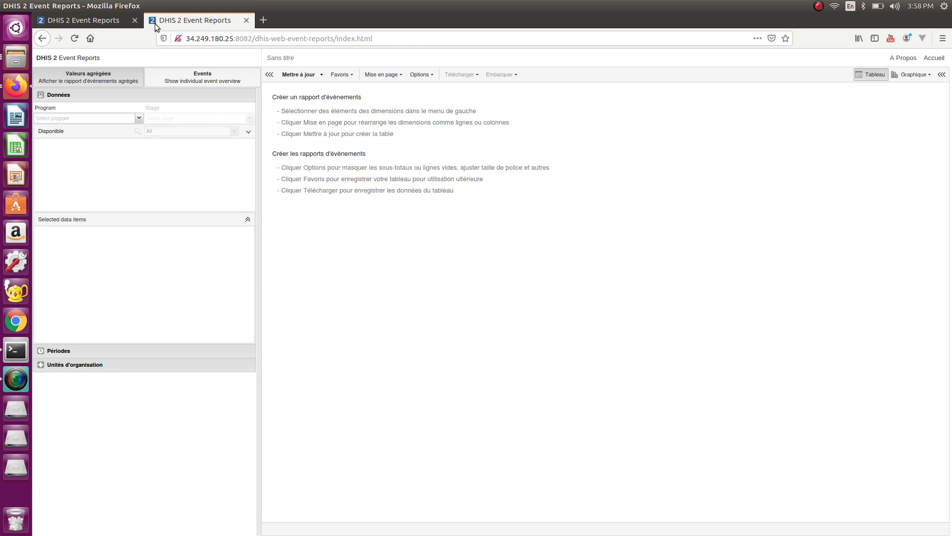
pyautogui.click(100, 21)
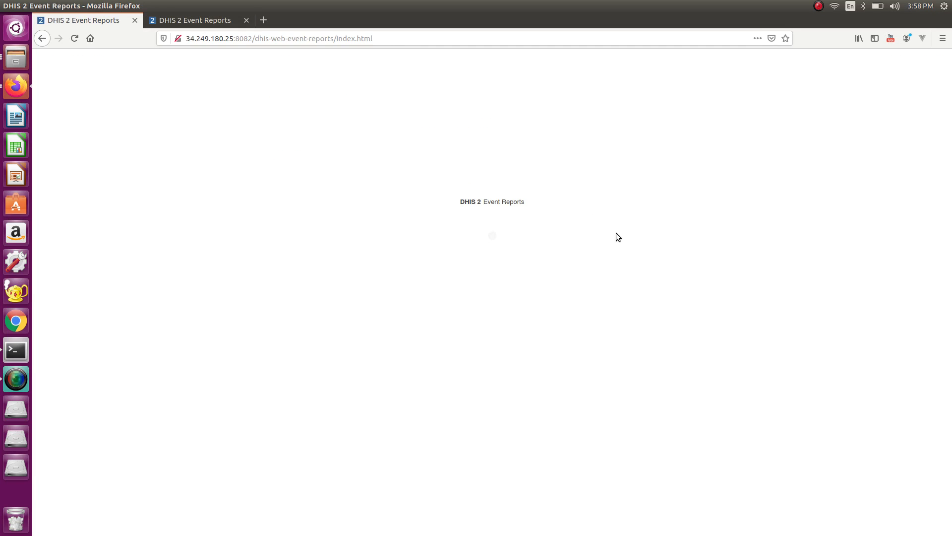
pyautogui.press('F11')
pyautogui.press('F11')
pyautogui.press('F11')
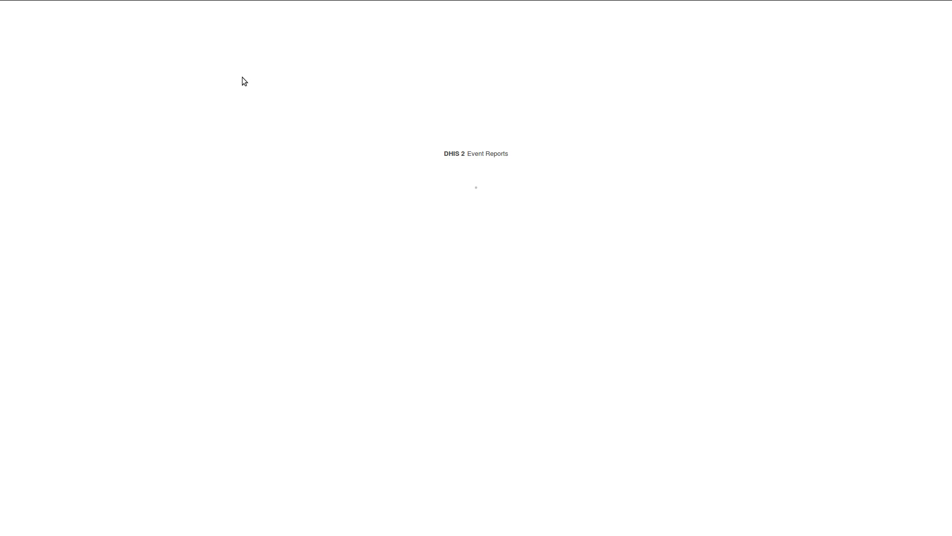
pyautogui.press('F11')
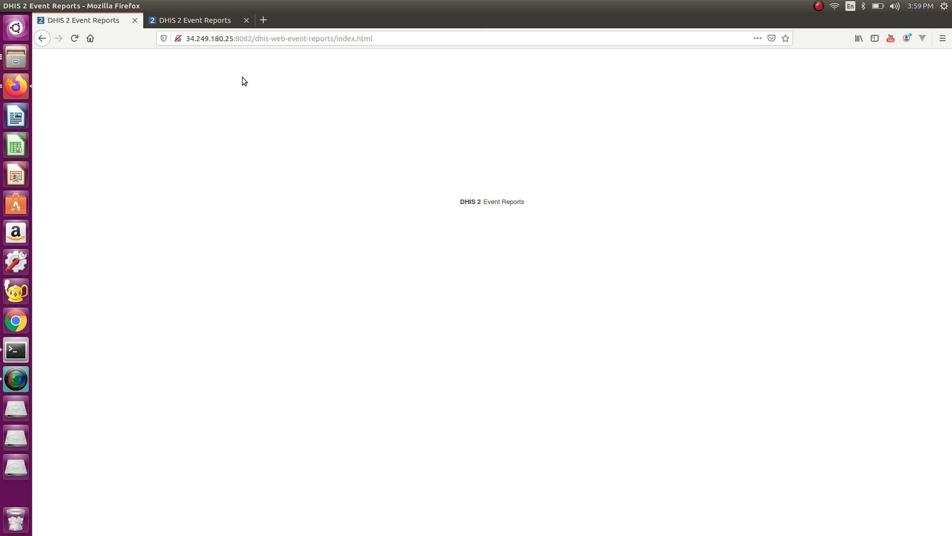
pyautogui.click(227, 23)
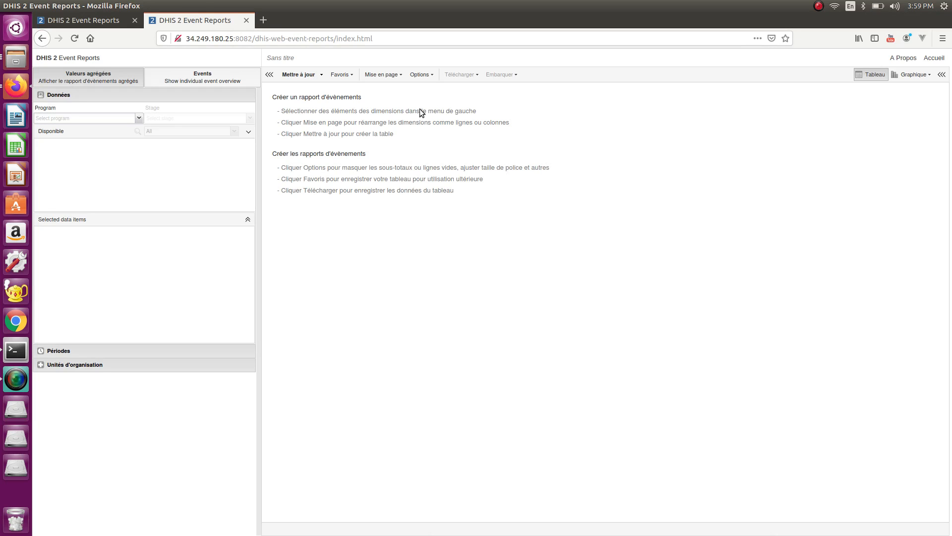
pyautogui.click(90, 20)
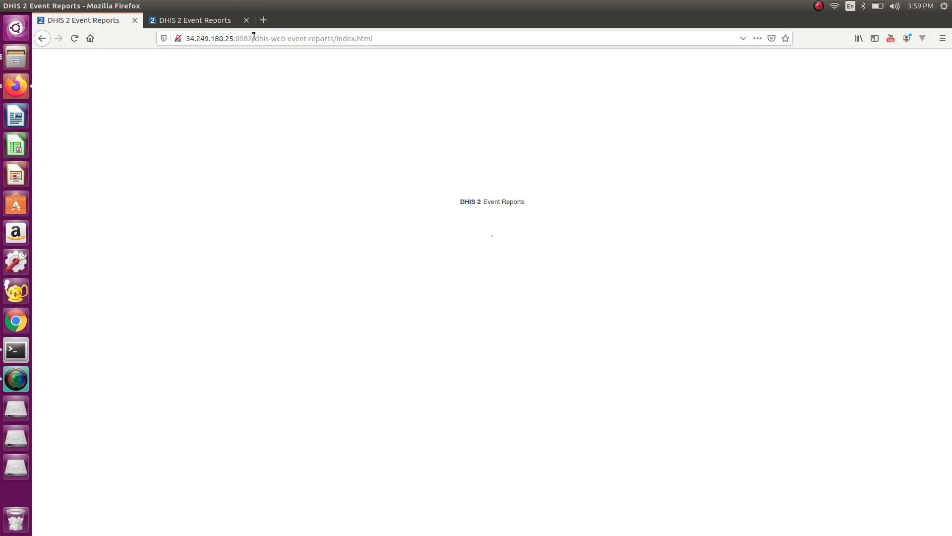
# - Cut the URL back to the server root to reach the dashboard, then launch Nettoyeur du cache navigateur
pyautogui.moveTo(255, 39); pyautogui.dragTo(516, 43)
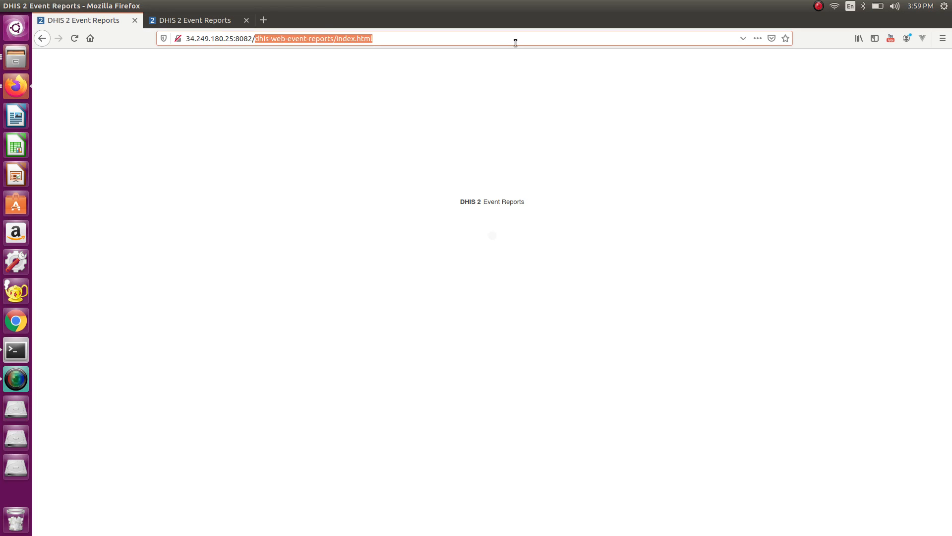
pyautogui.press('BackSpace')
pyautogui.press('Return')
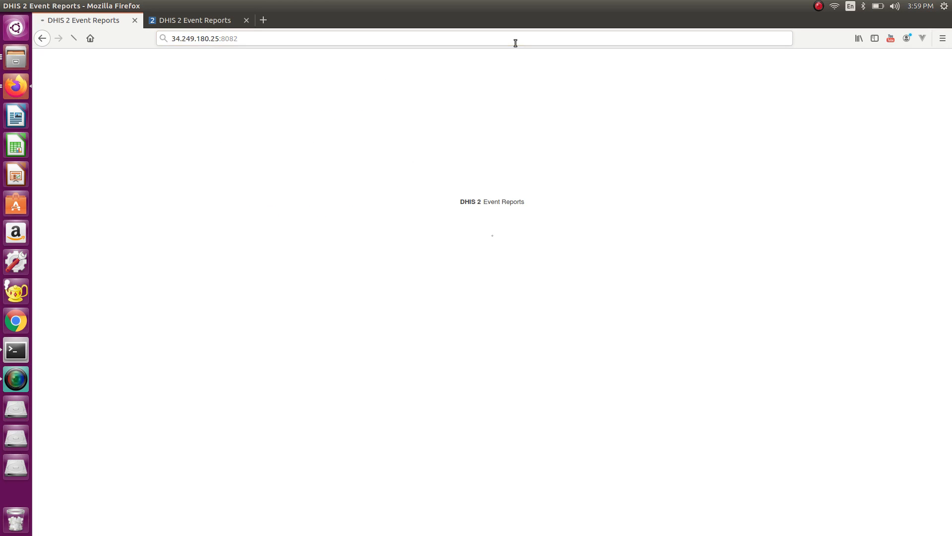
pyautogui.press('F11')
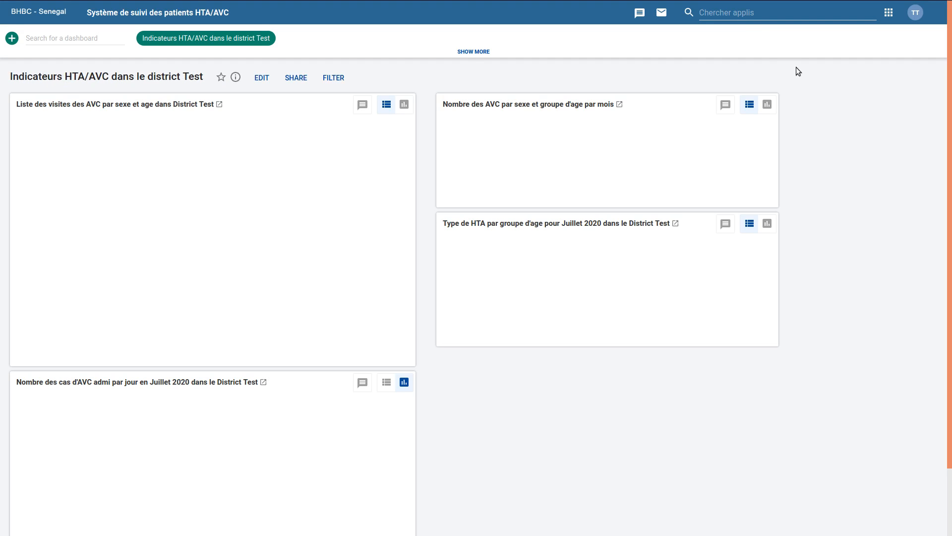
pyautogui.click(753, 14)
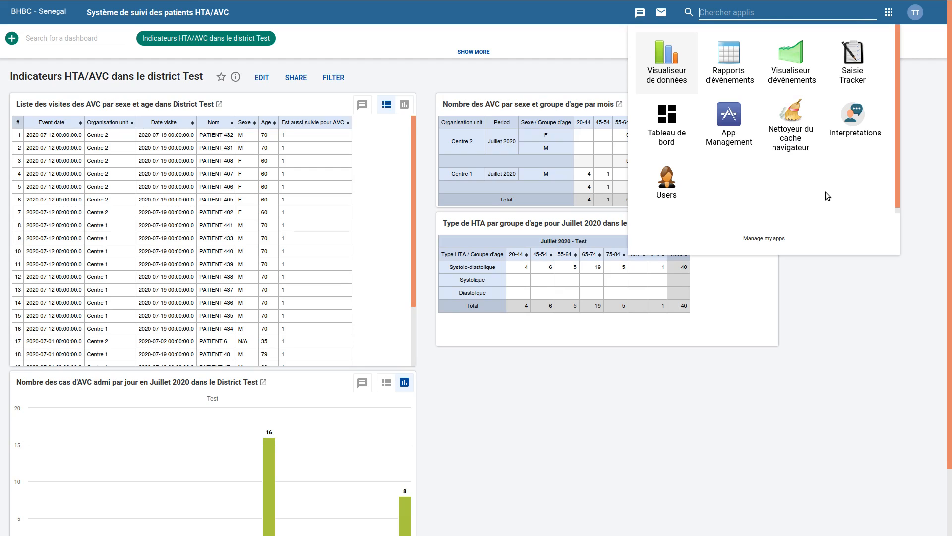
pyautogui.click(801, 150)
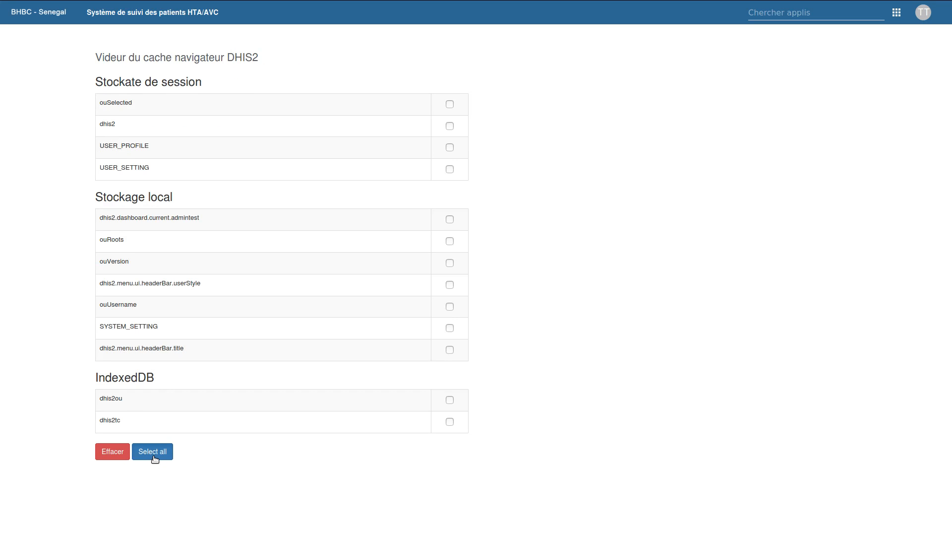
# - Select all session, local storage and IndexedDB entries and clear them, confirming with Poursuivre
pyautogui.click(141, 452)
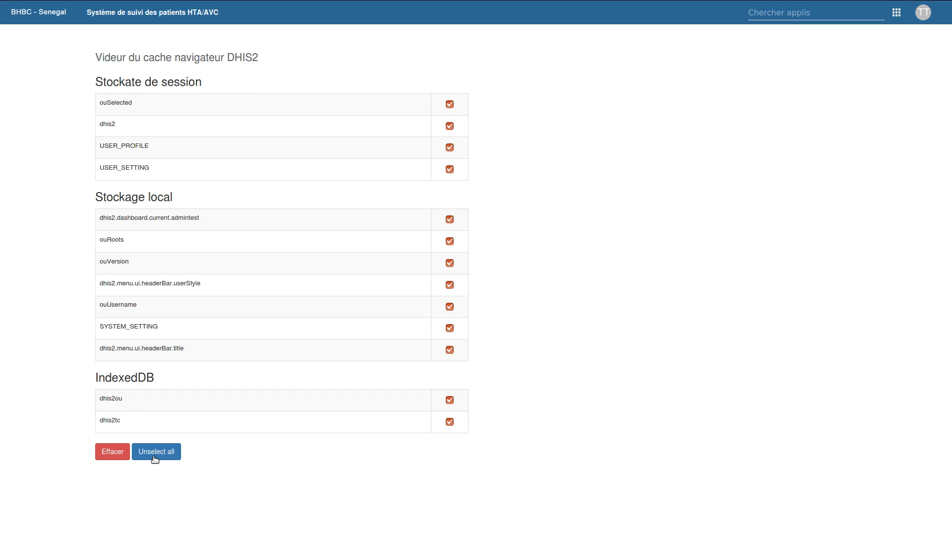
pyautogui.click(103, 450)
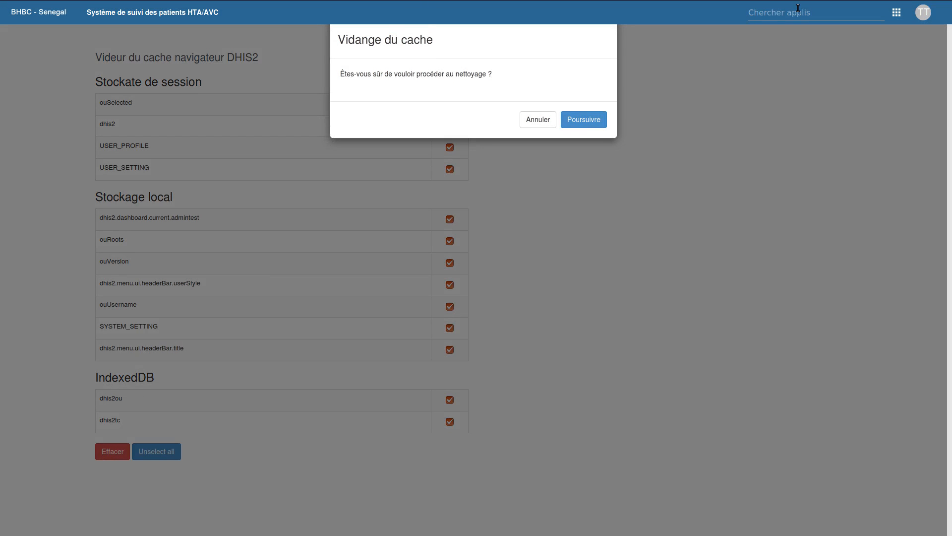
pyautogui.click(584, 120)
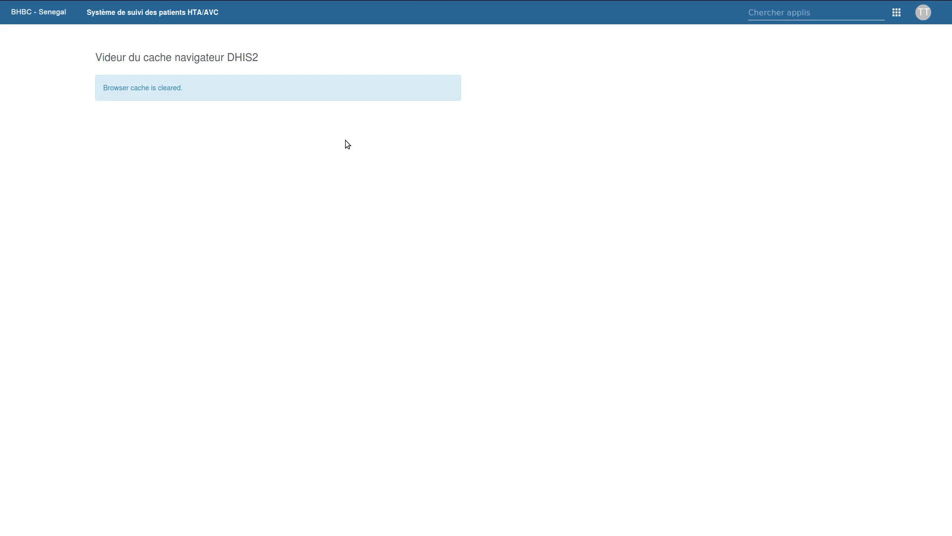
pyautogui.click(791, 5)
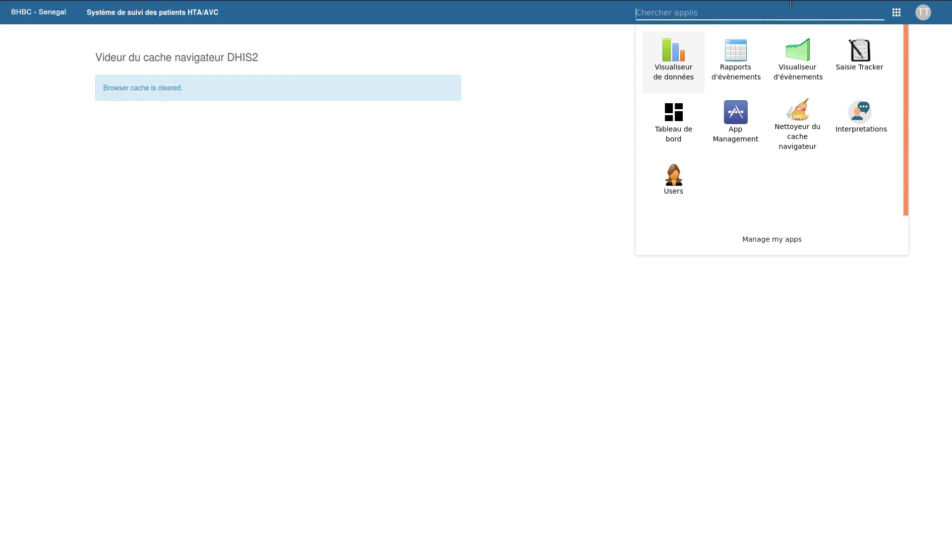
# - In Event Reports, choose program Gestion des patients HTA/AVC and stage Fiche de suivie AVC
pyautogui.click(735, 59)
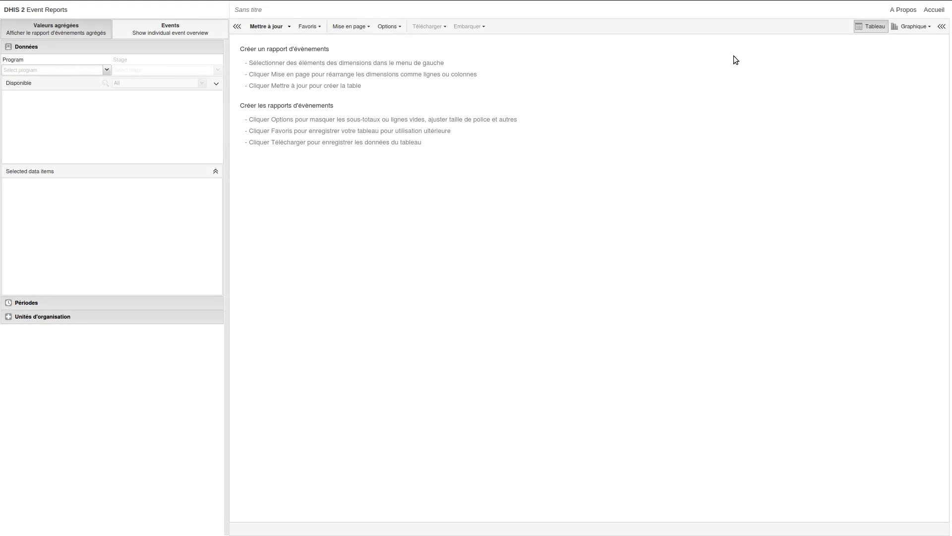
pyautogui.click(98, 68)
pyautogui.click(92, 77)
pyautogui.click(129, 77)
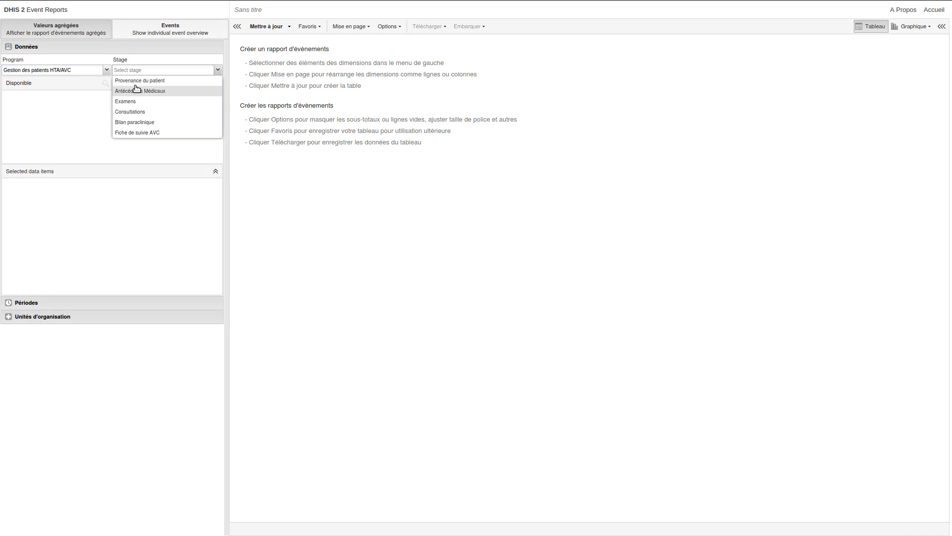
pyautogui.click(141, 132)
# - Add the [PA] Sexe and [PA] Groupe d'age data items to the report
pyautogui.click(106, 84)
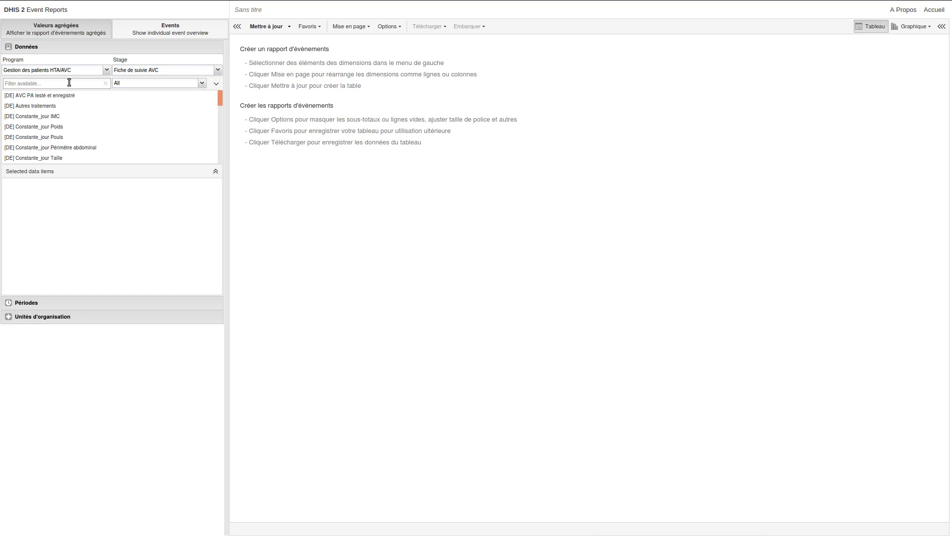
pyautogui.write('SEC')
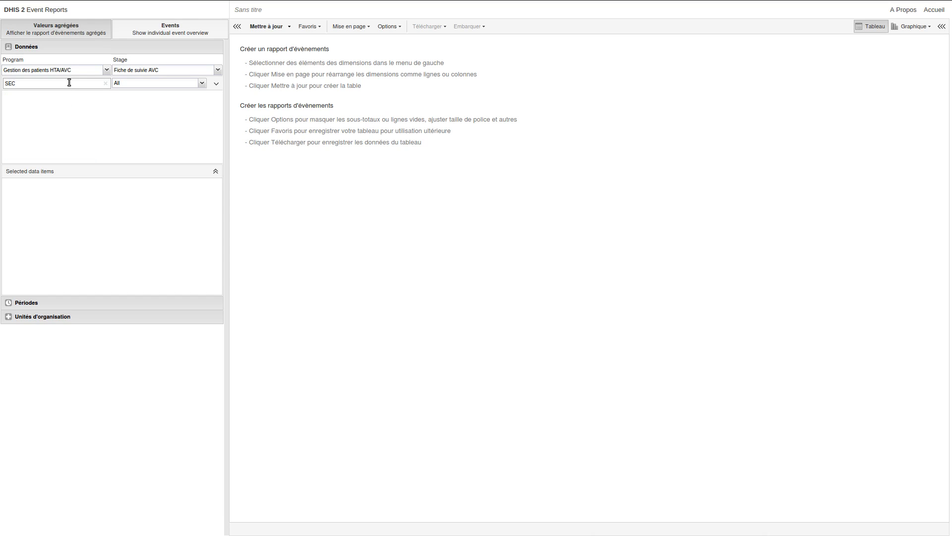
pyautogui.press('BackSpace')
pyautogui.write('XE')
pyautogui.click(25, 96)
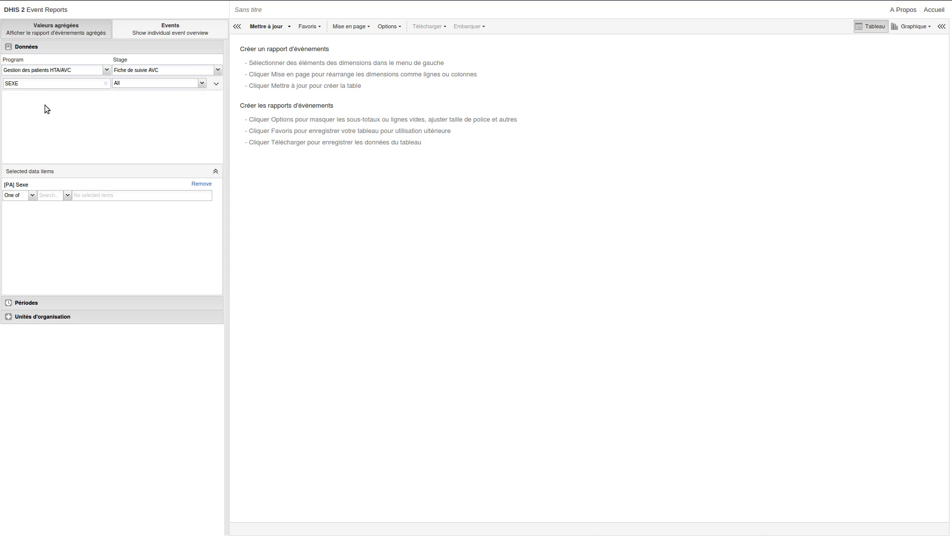
pyautogui.doubleClick(46, 83)
pyautogui.write('GROU')
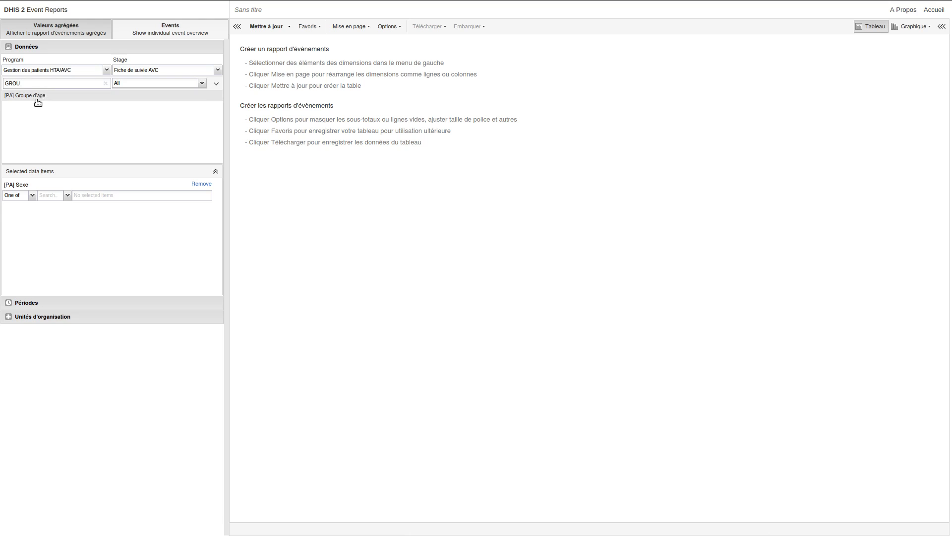
pyautogui.click(37, 97)
# - Set periods to Ce mois and Mois dernier instead of last 12 months, and select org unit Test
pyautogui.click(64, 304)
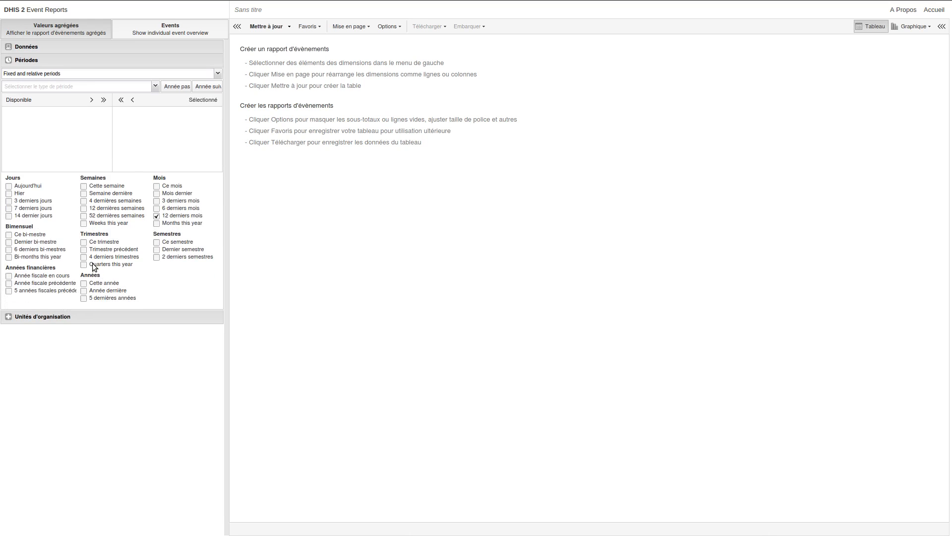
pyautogui.click(156, 159)
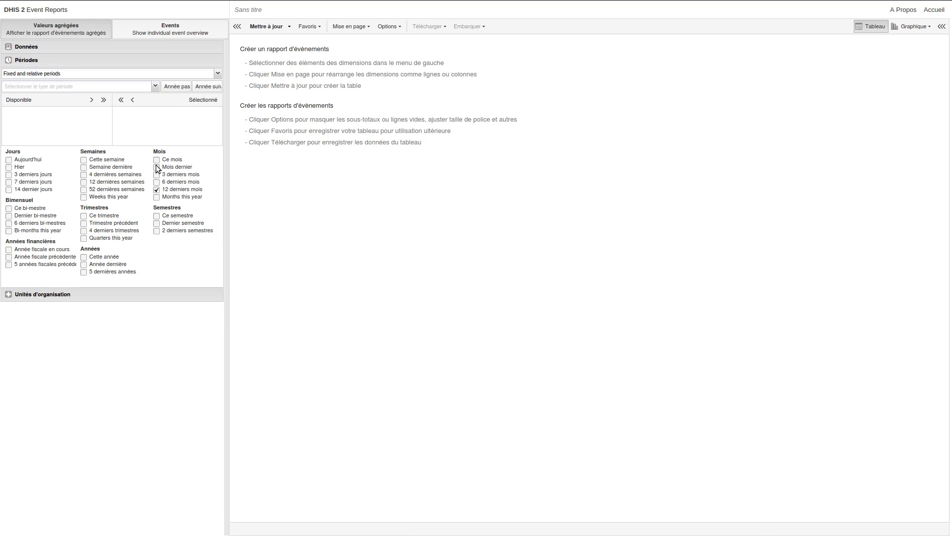
pyautogui.click(156, 167)
pyautogui.click(156, 189)
pyautogui.click(37, 297)
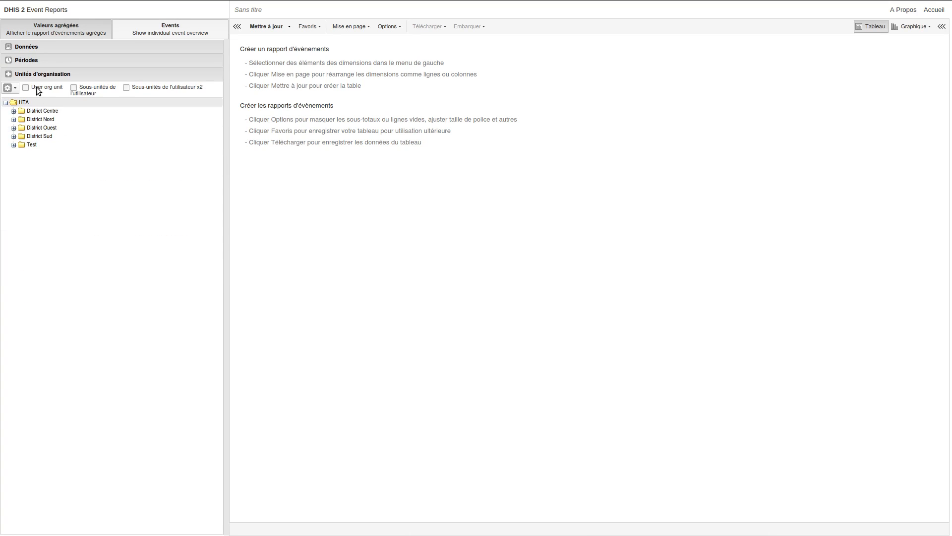
pyautogui.click(22, 145)
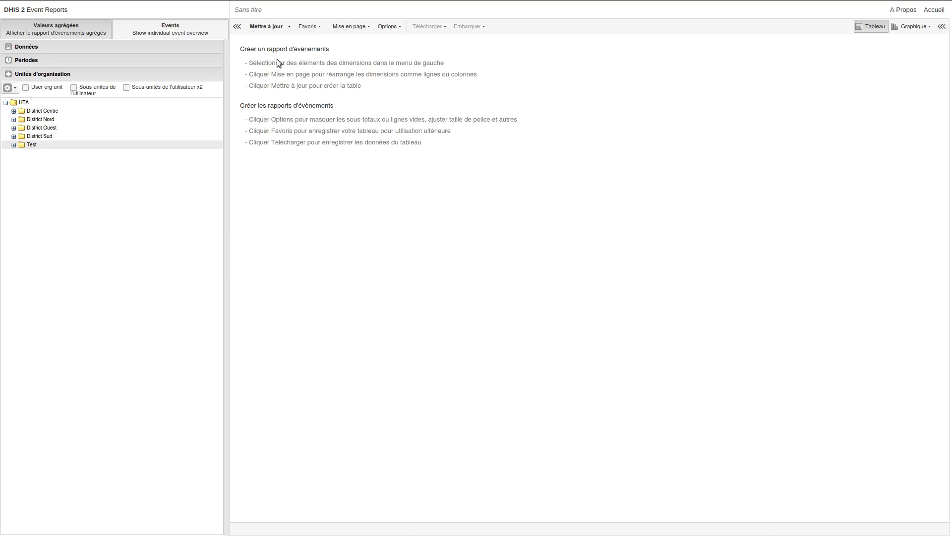
pyautogui.click(342, 27)
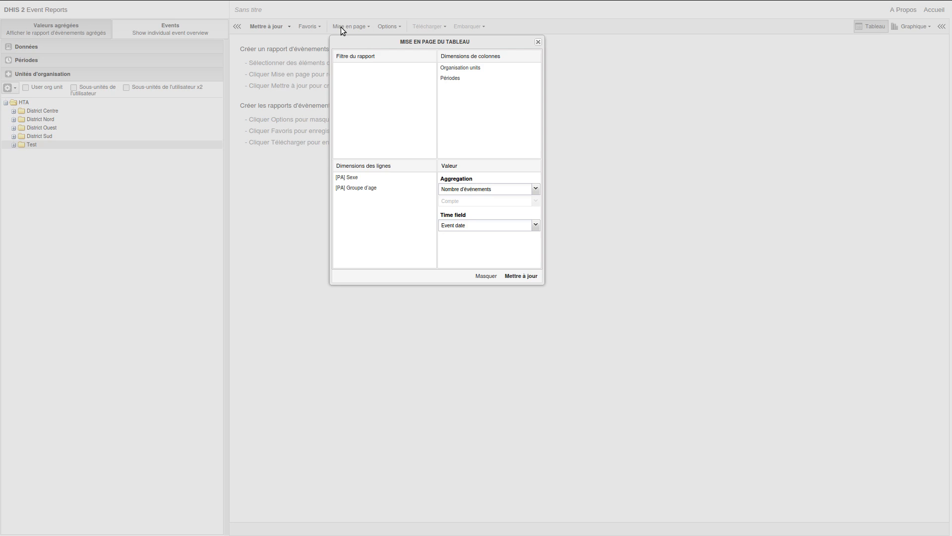
# - Move Organisation units to the report filter and Groupe d'age to columns, then update the table
pyautogui.moveTo(465, 70); pyautogui.dragTo(381, 85)
pyautogui.moveTo(362, 188); pyautogui.dragTo(469, 124)
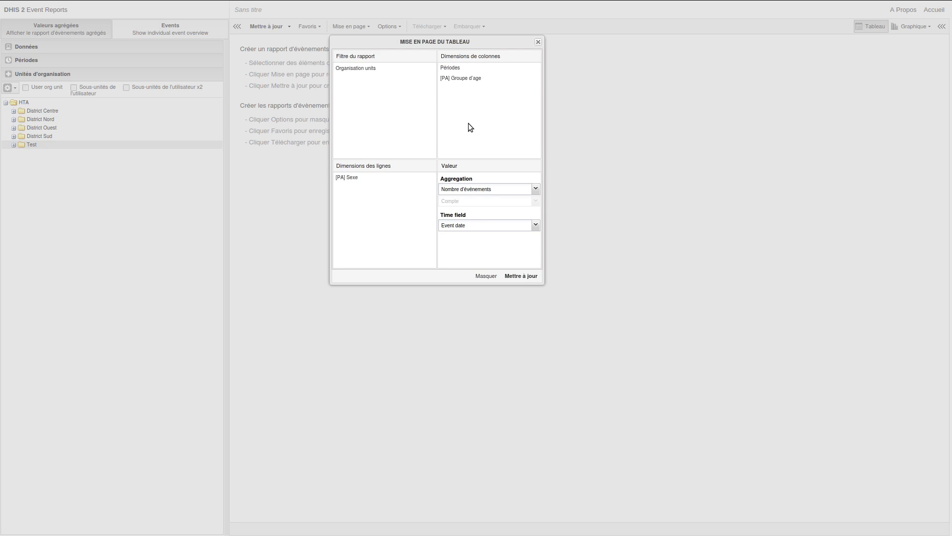
pyautogui.click(525, 276)
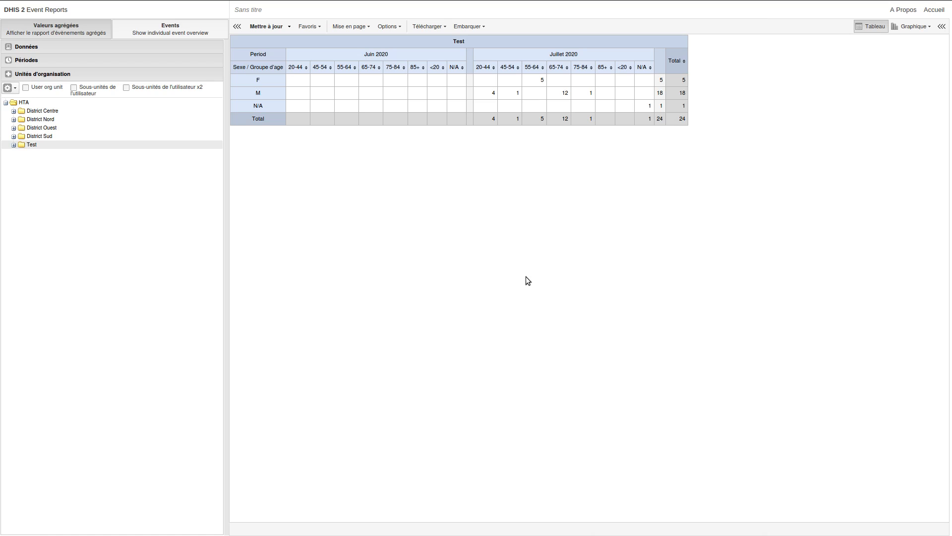
pyautogui.hotkey('alt', 'Tab')
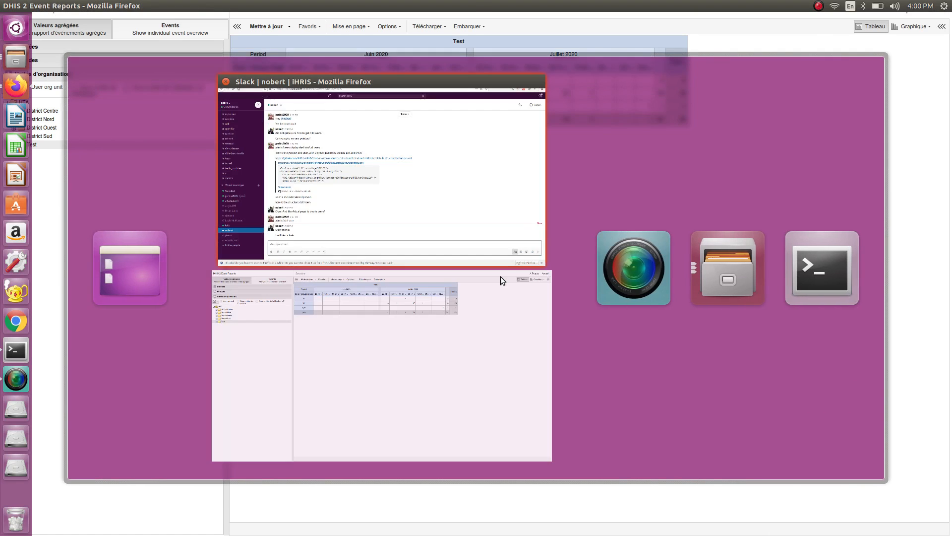
pyautogui.hotkey('alt', 'Tab')
pyautogui.hotkey('alt', 'Tab')
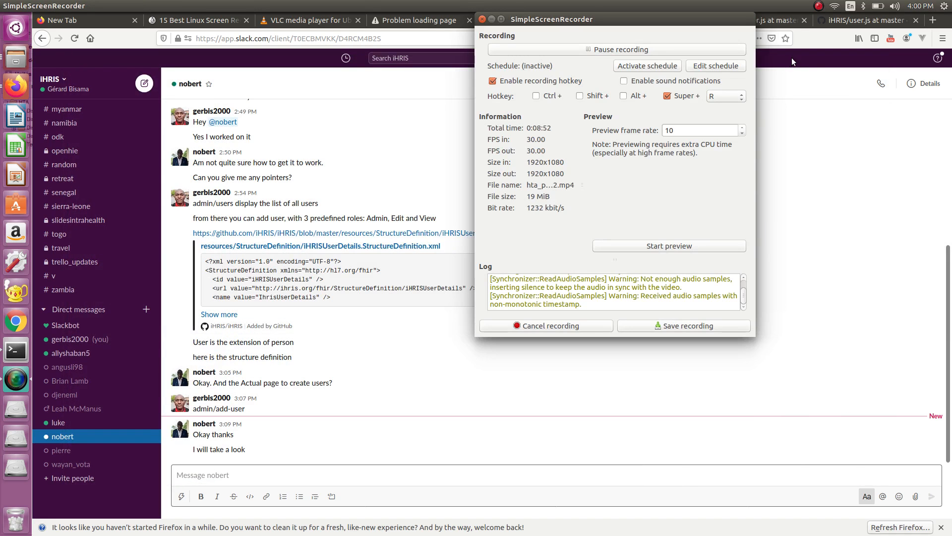